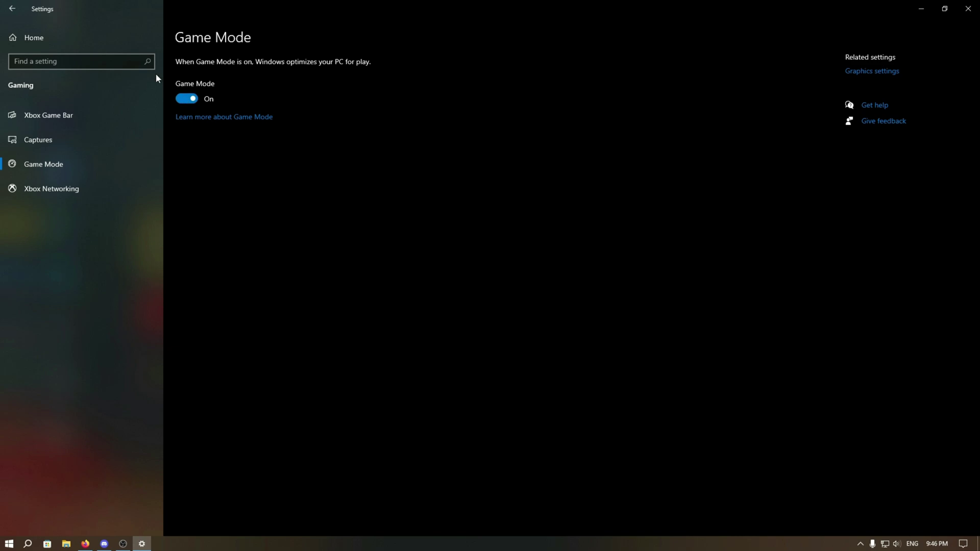
- Check the background apps permission in the Privacy settings, then close Settings
{"action": "left_click", "coordinate": [10, 9]}
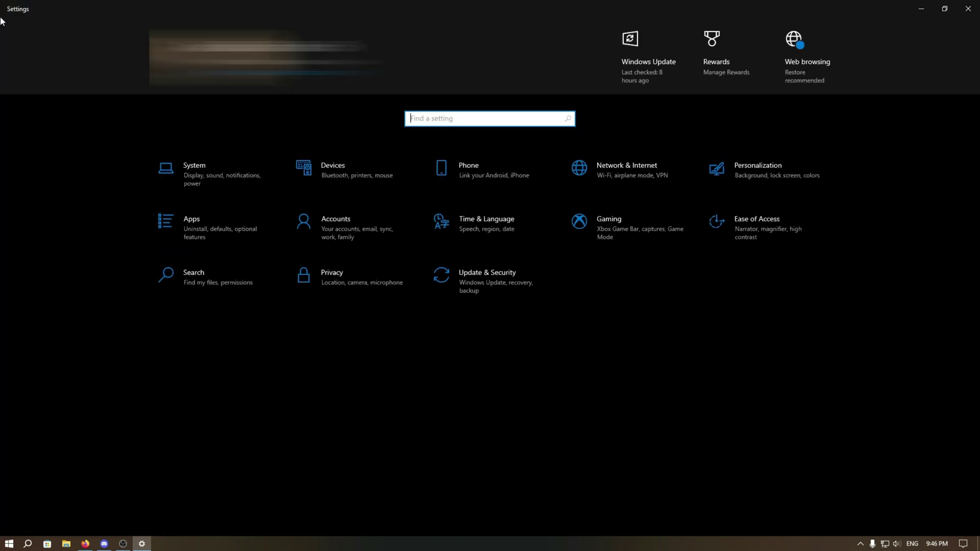
{"action": "left_click", "coordinate": [347, 278]}
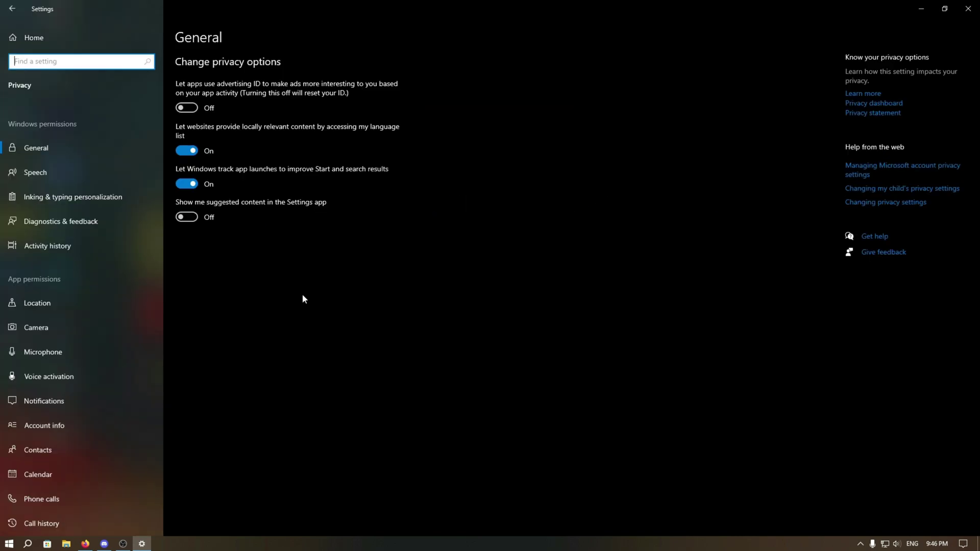
{"action": "scroll", "coordinate": [102, 247], "scroll_direction": "down", "scroll_amount": 5}
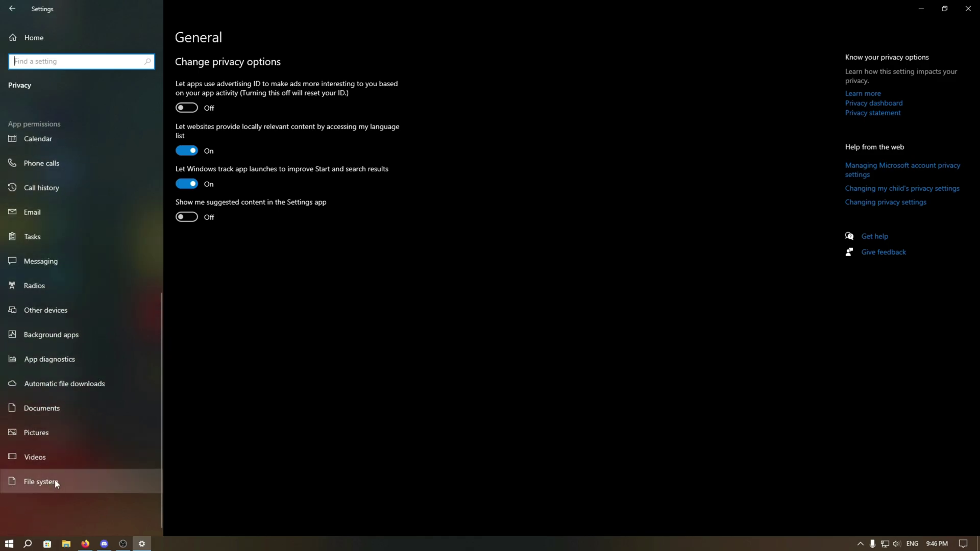
{"action": "left_click", "coordinate": [82, 336]}
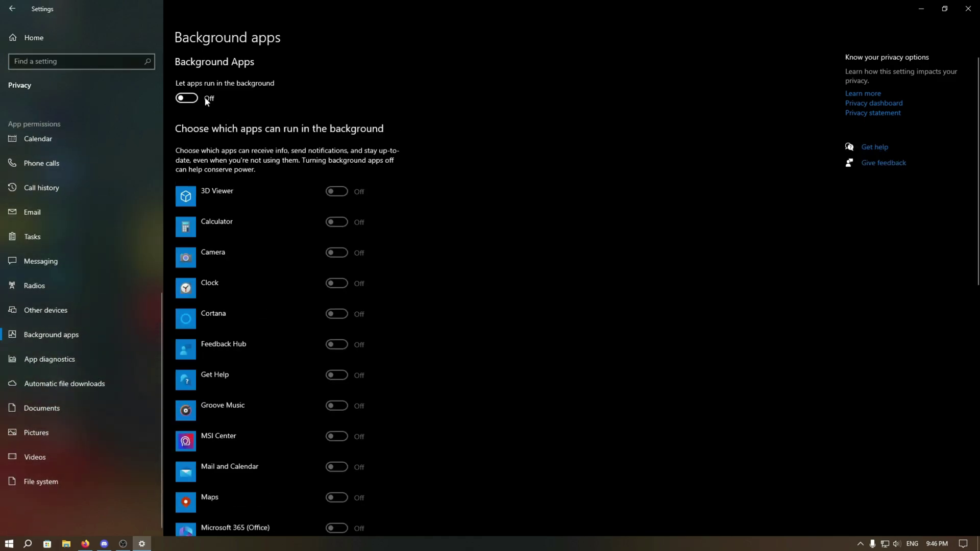
{"action": "left_click", "coordinate": [12, 9]}
{"action": "left_click", "coordinate": [968, 8]}
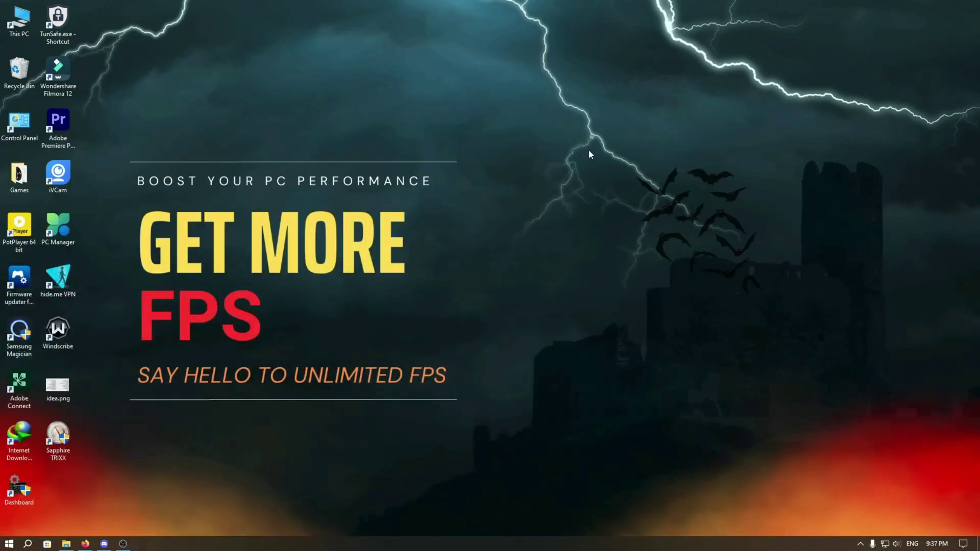
- Search Windows for "power", open the Power & sleep settings and go to the additional power settings
{"action": "left_click", "coordinate": [26, 545]}
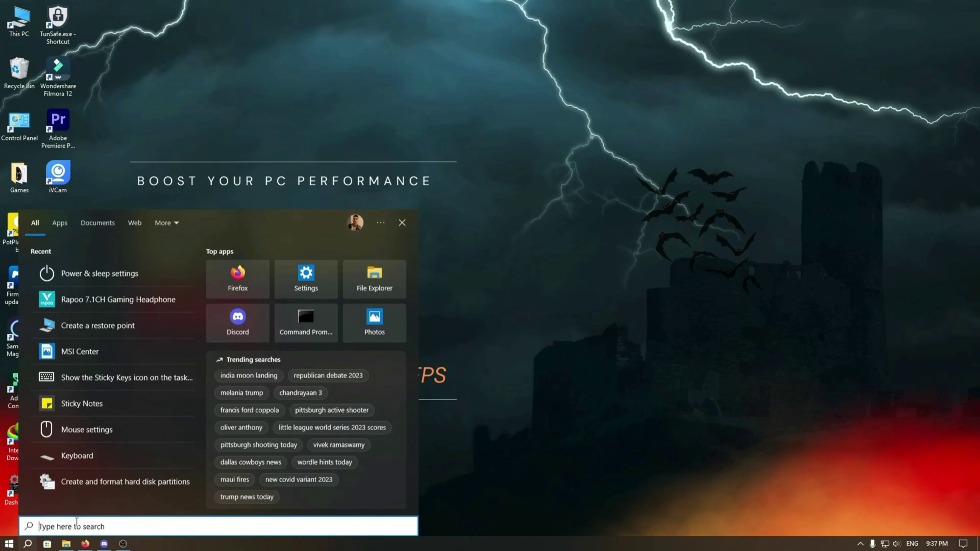
{"action": "type", "text": "power"}
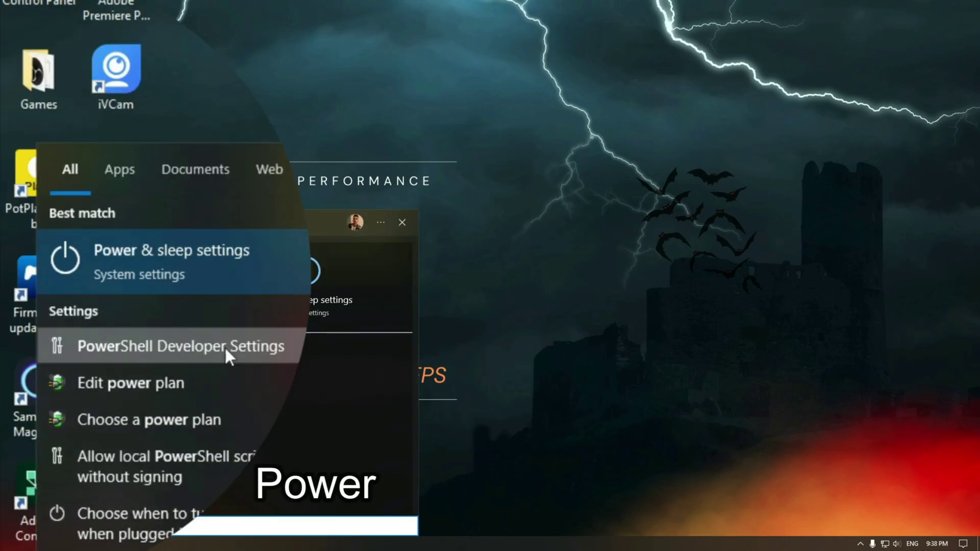
{"action": "left_click", "coordinate": [271, 273]}
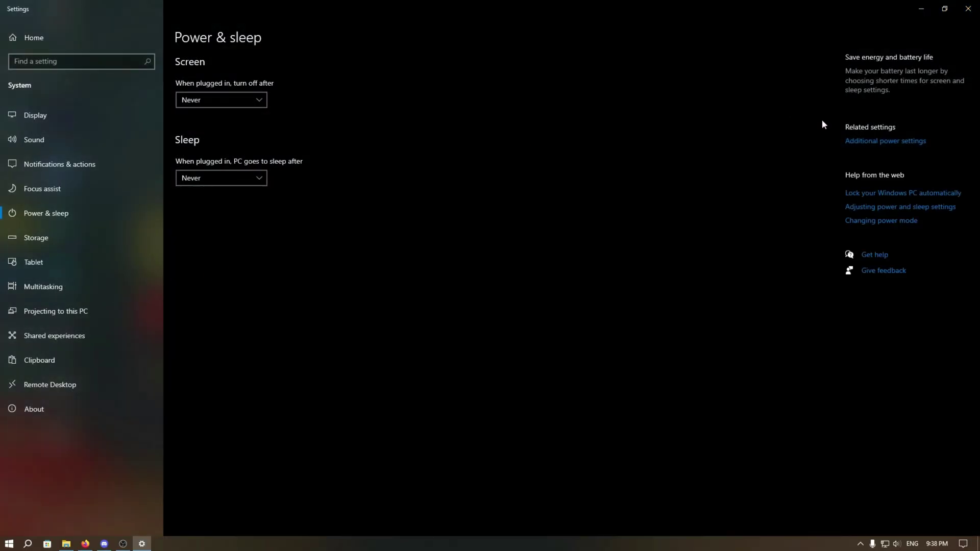
{"action": "left_click", "coordinate": [884, 141]}
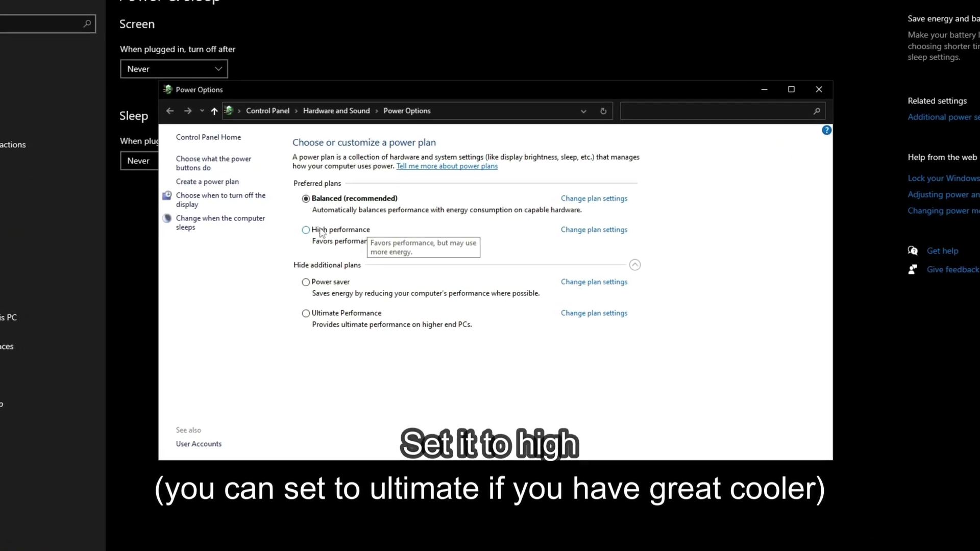
- Select the High performance plan, switch it to Ultimate Performance instead, and close Power Options
{"action": "left_click", "coordinate": [340, 232]}
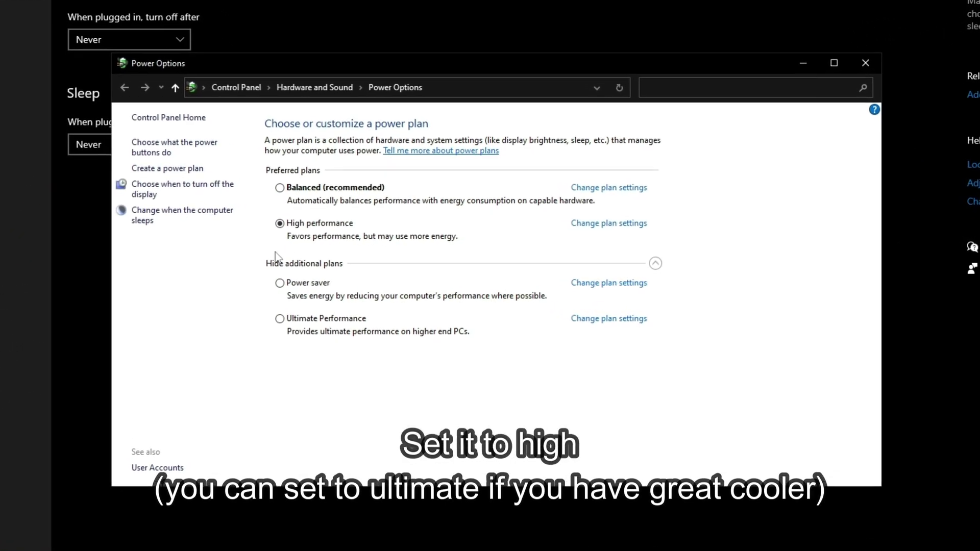
{"action": "left_click", "coordinate": [269, 323]}
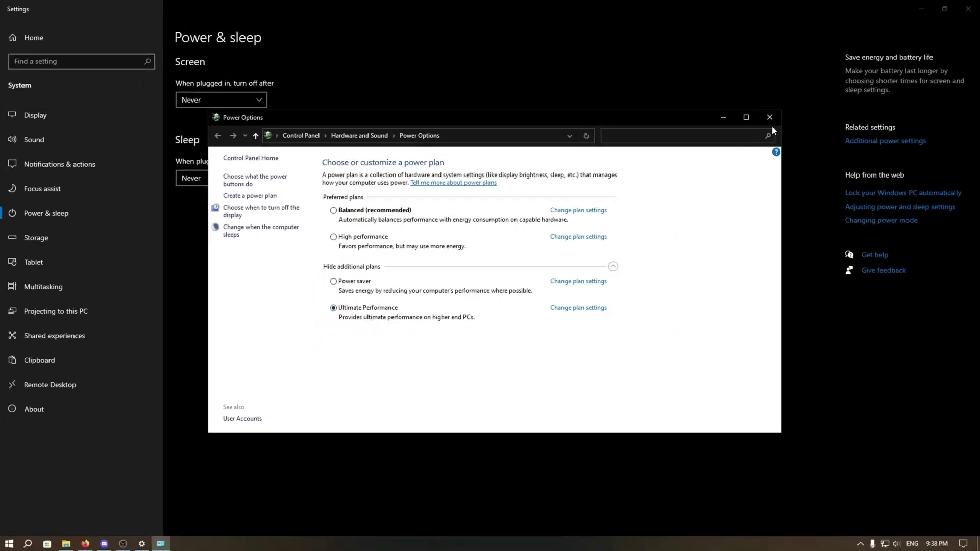
{"action": "left_click", "coordinate": [771, 120]}
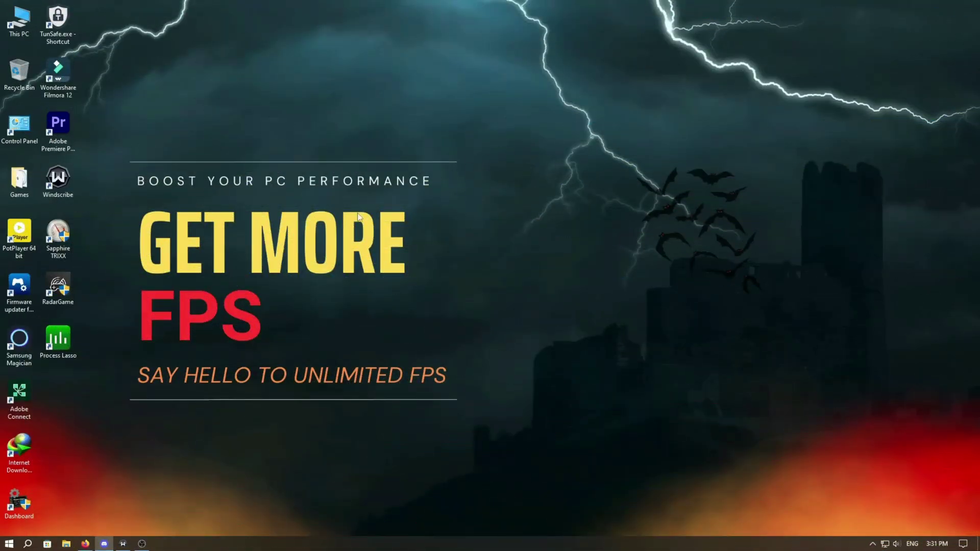
- Search Windows for "device manager", open Device Manager and collapse the Network adapters category
{"action": "left_click", "coordinate": [27, 544]}
{"action": "type", "text": "device manager"}
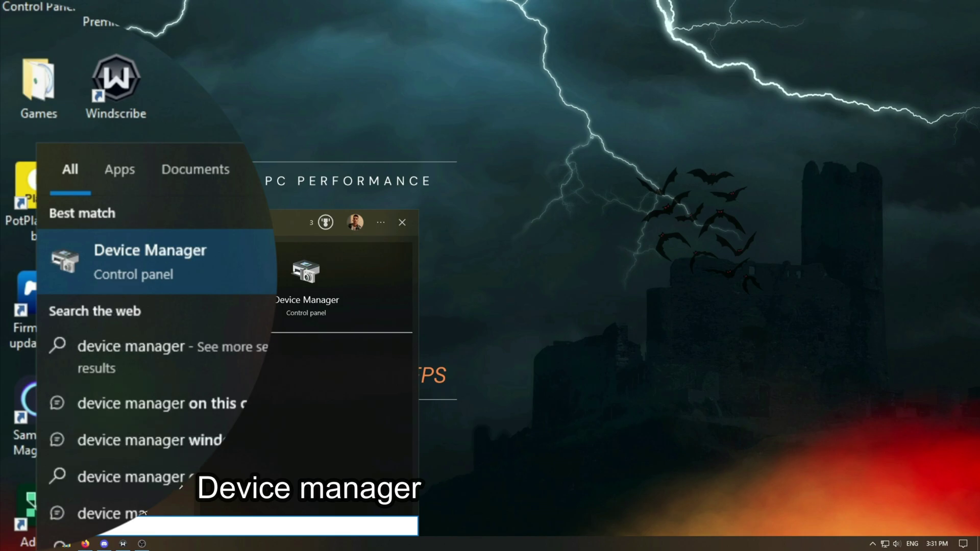
{"action": "left_click", "coordinate": [205, 271]}
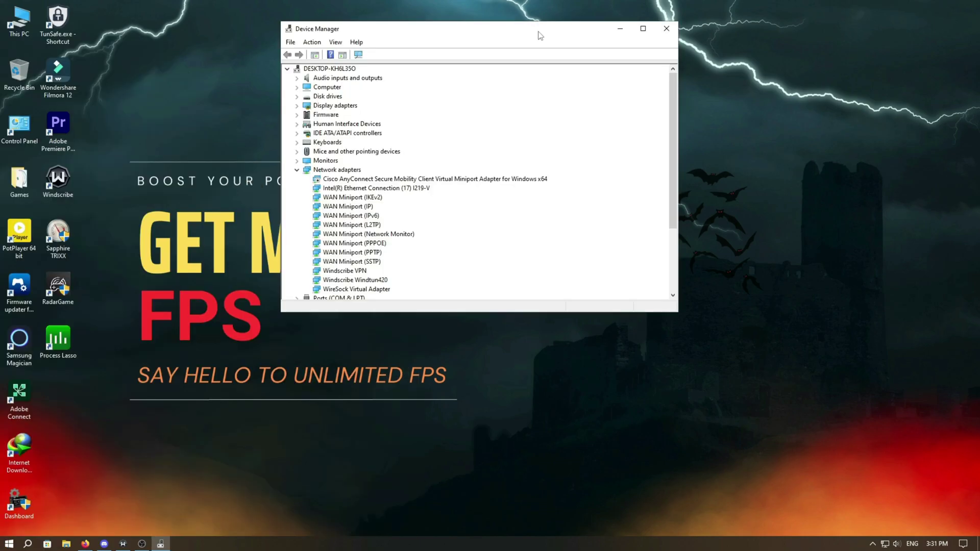
{"action": "left_click", "coordinate": [296, 170]}
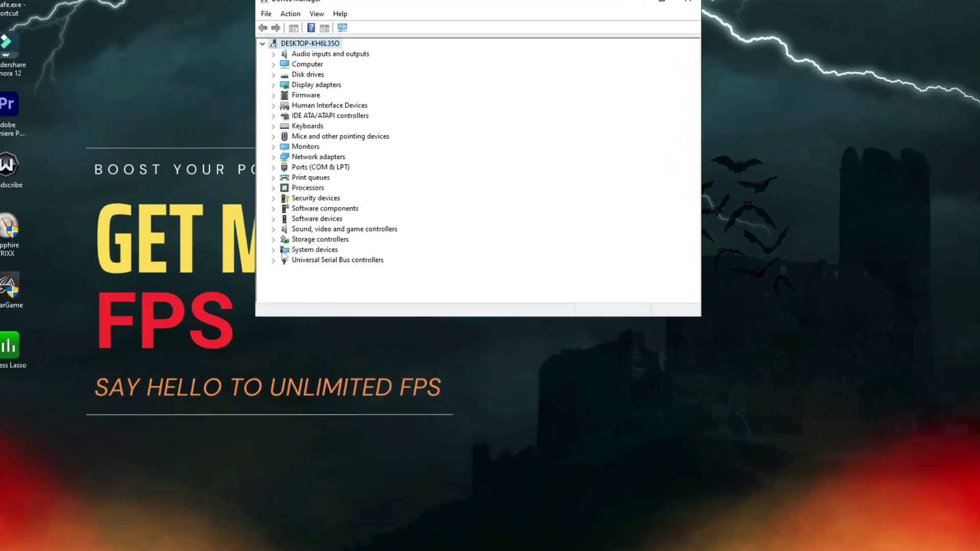
- Disable the High Precision Event Timer under System devices and confirm the disabling
{"action": "double_click", "coordinate": [298, 250]}
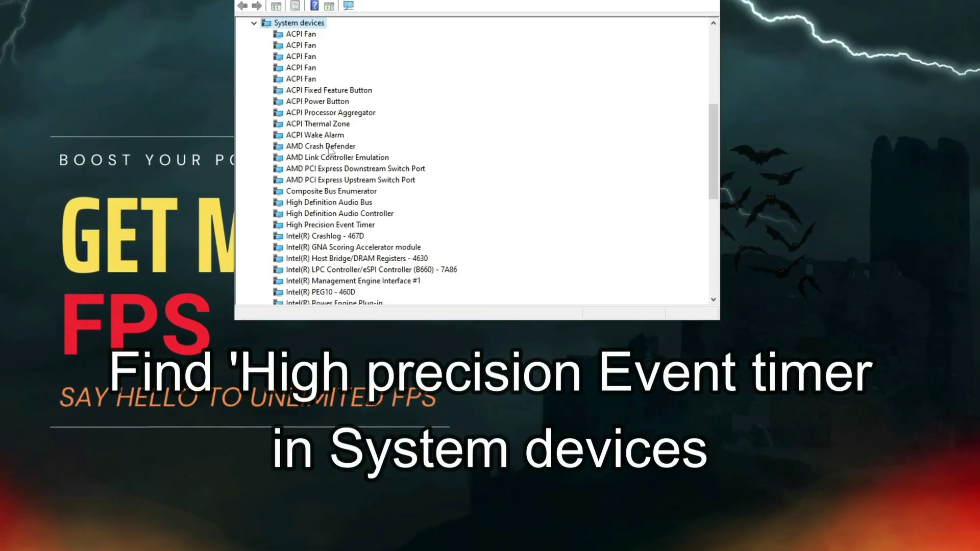
{"action": "scroll", "coordinate": [328, 132], "scroll_direction": "down", "scroll_amount": 1}
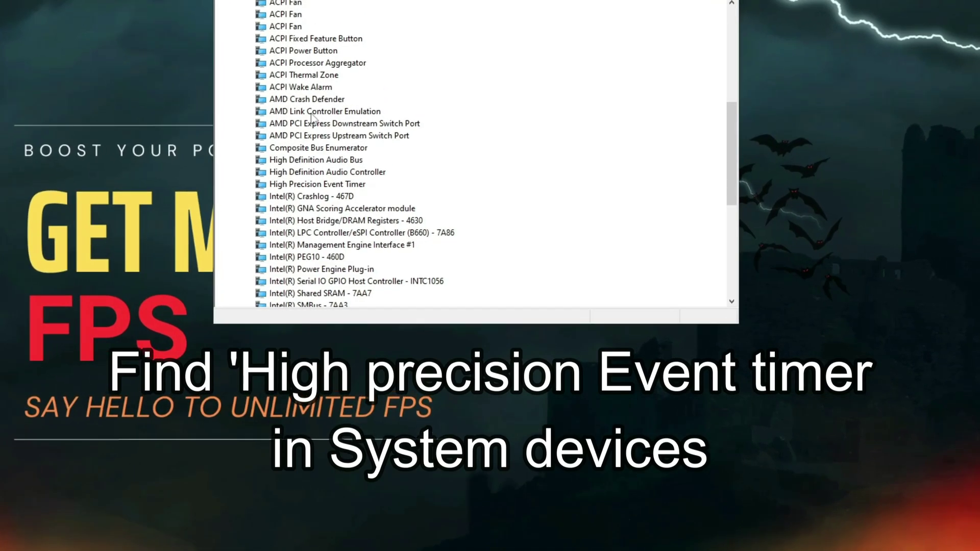
{"action": "left_click", "coordinate": [295, 190]}
{"action": "right_click", "coordinate": [280, 183]}
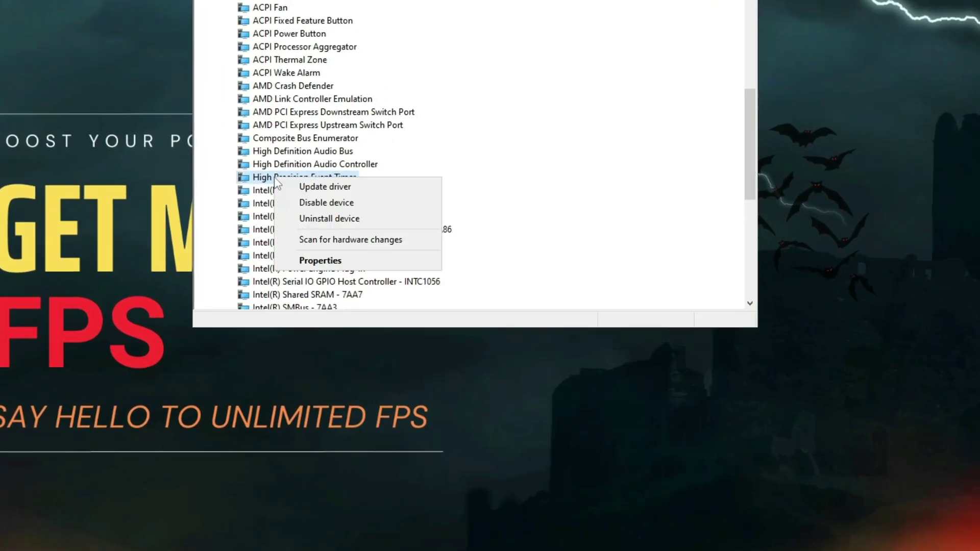
{"action": "left_click", "coordinate": [320, 201]}
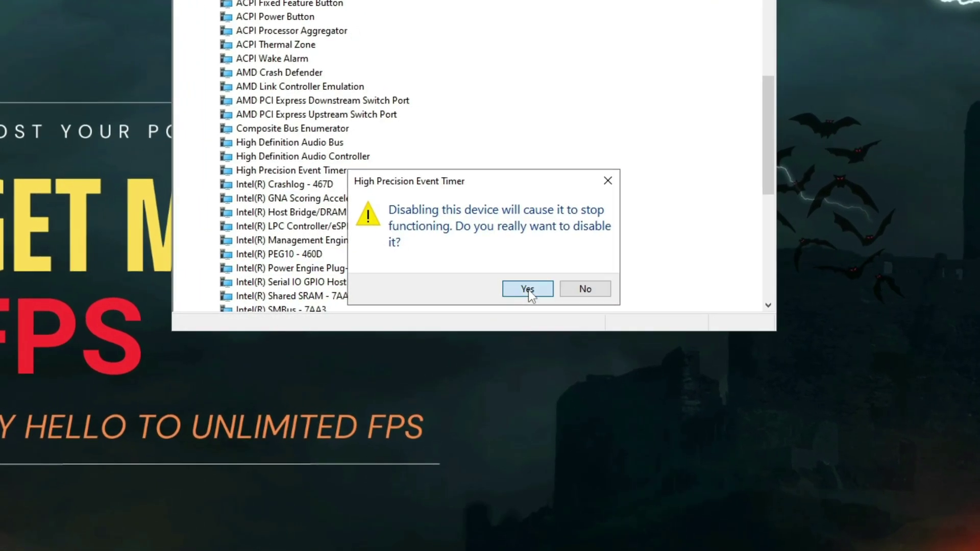
{"action": "left_click", "coordinate": [526, 288]}
{"action": "scroll", "coordinate": [283, 220], "scroll_direction": "down", "scroll_amount": 2}
{"action": "scroll", "coordinate": [269, 216], "scroll_direction": "down", "scroll_amount": 1}
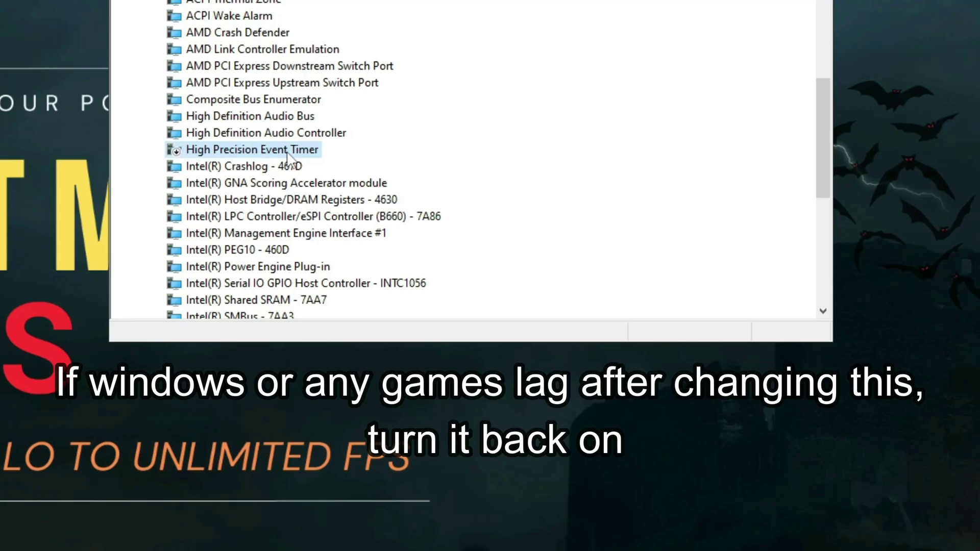
- Enable the High Precision Event Timer again and close Device Manager
{"action": "right_click", "coordinate": [280, 148]}
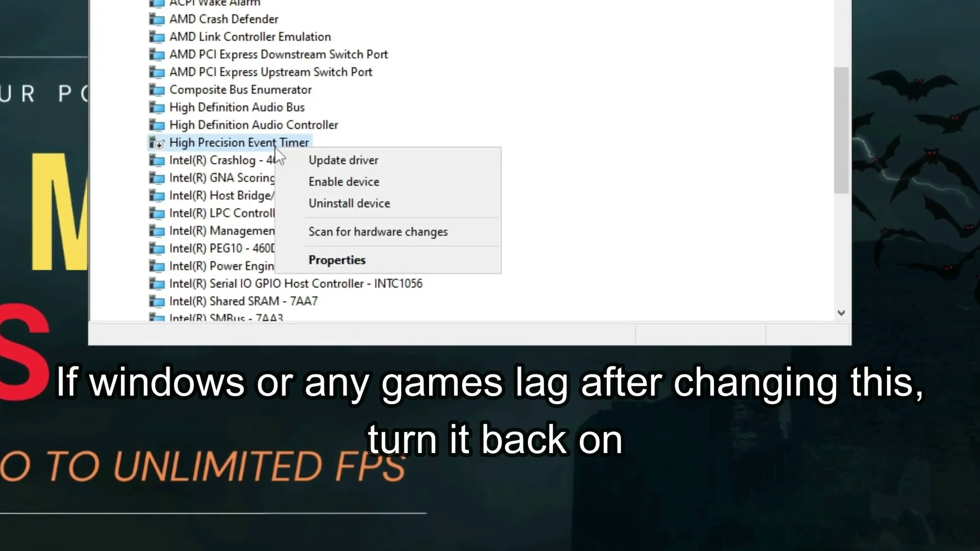
{"action": "left_click", "coordinate": [319, 180]}
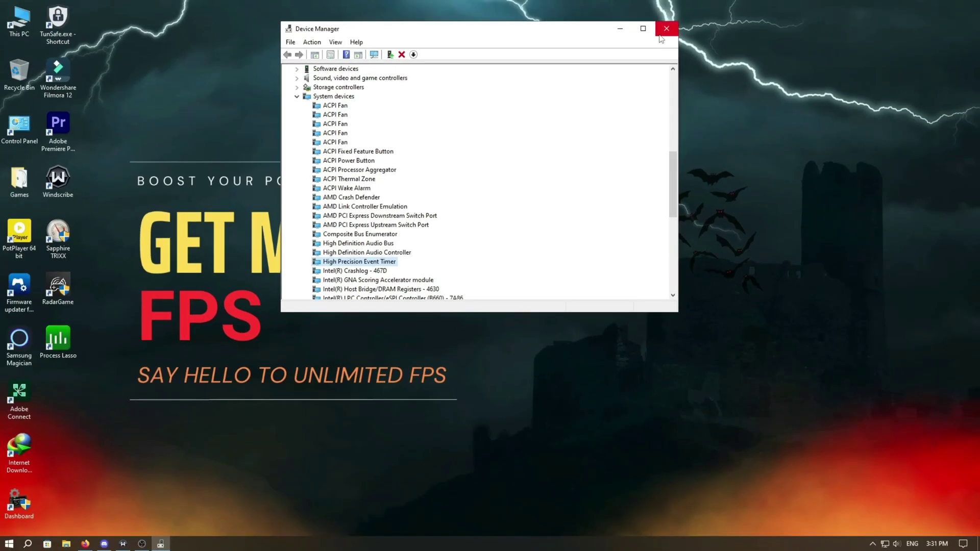
{"action": "left_click", "coordinate": [685, 3]}
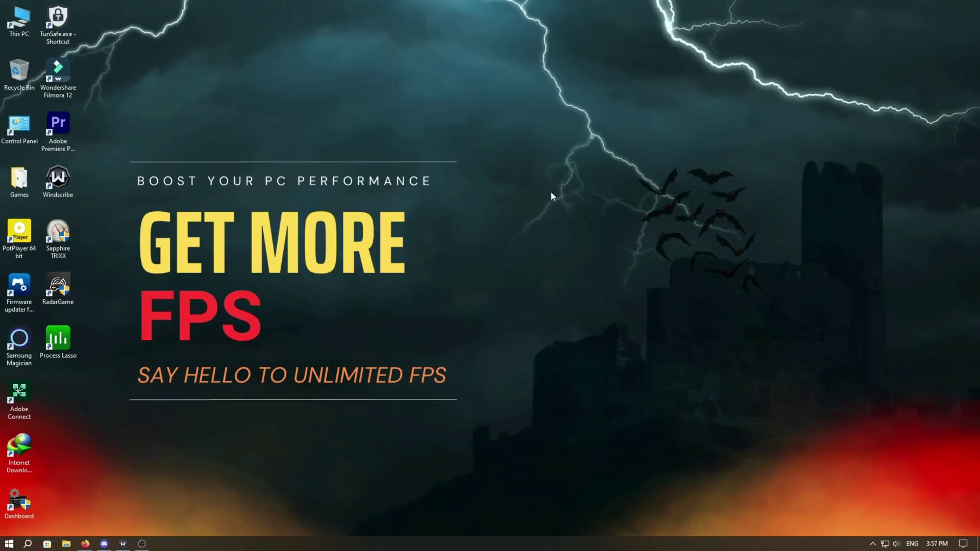
- Open Registry Editor and go to HKEY_LOCAL_MACHINE\SOFTWARE\Microsoft\Windows NT\CurrentVersion\Multimedia\SystemProfile
{"action": "left_click", "coordinate": [28, 543]}
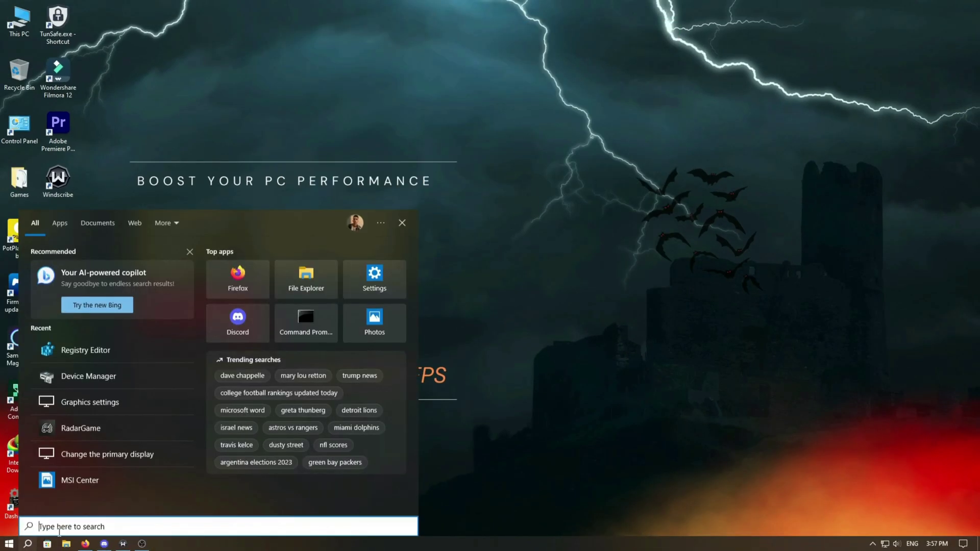
{"action": "type", "text": "reg"}
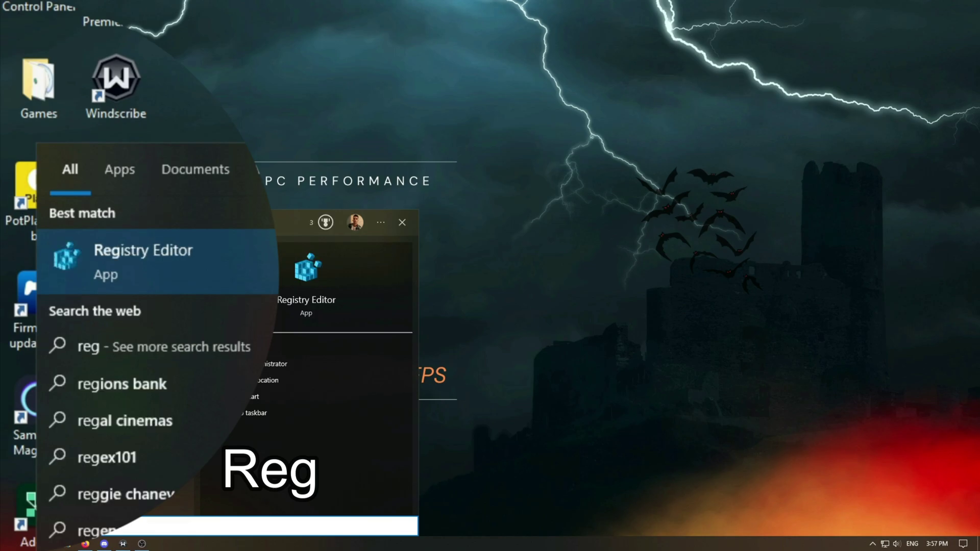
{"action": "left_click", "coordinate": [187, 263]}
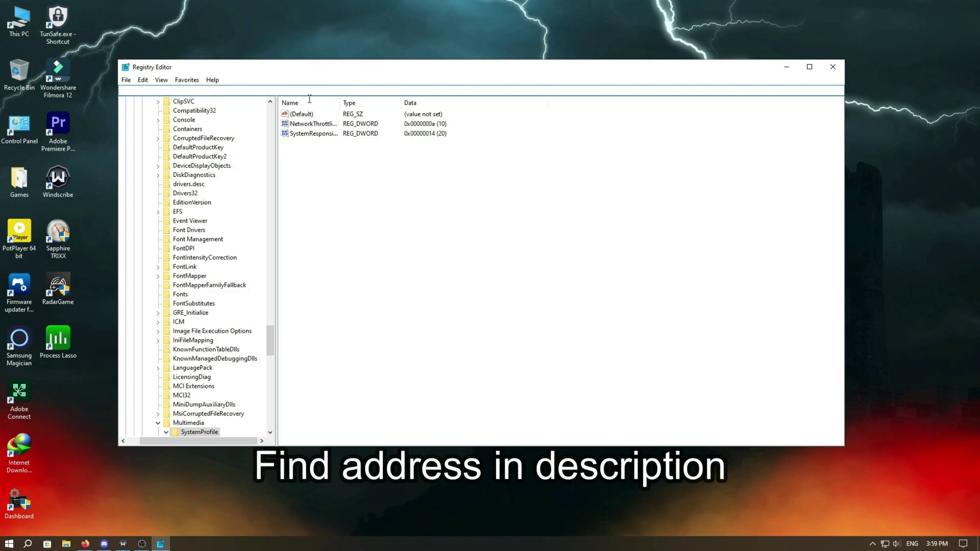
{"action": "left_click_drag", "start_coordinate": [431, 90], "coordinate": [137, 91]}
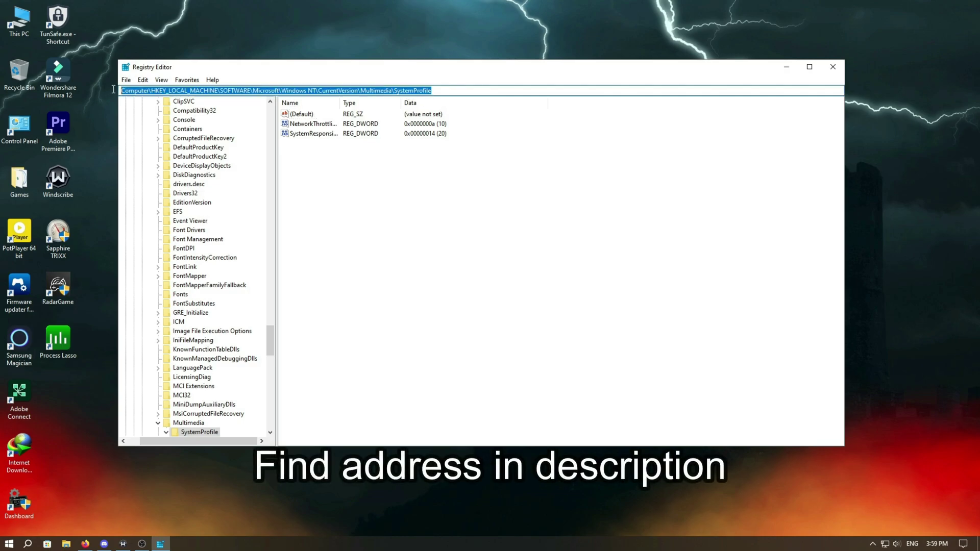
{"action": "key", "text": "Right"}
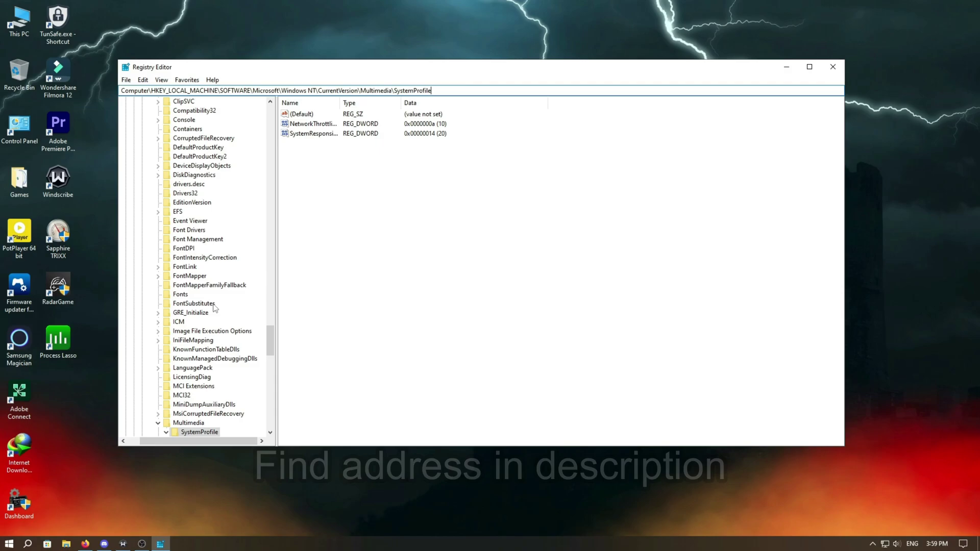
{"action": "scroll", "coordinate": [203, 359], "scroll_direction": "down", "scroll_amount": 3}
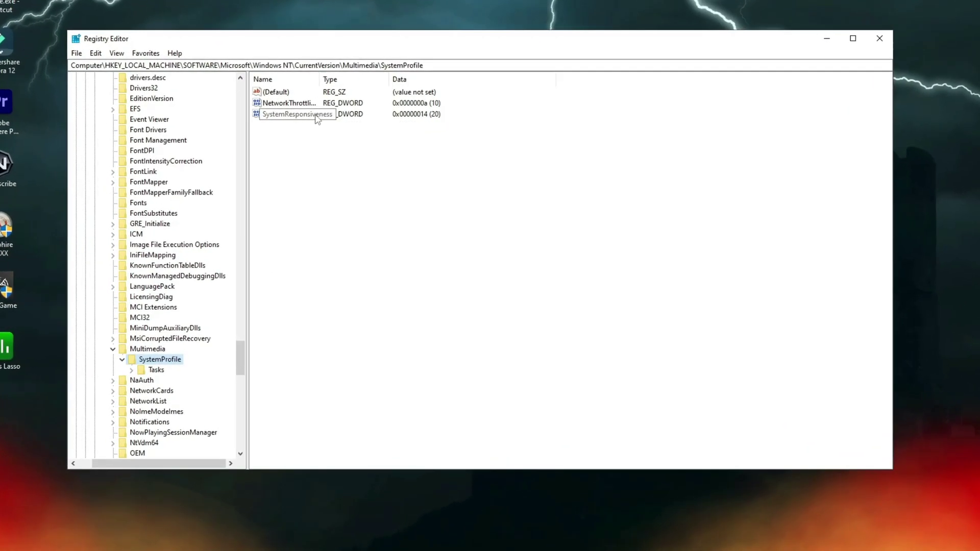
- Set the SystemResponsiveness value data in the SystemProfile key to 1, keeping the hexadecimal base
{"action": "double_click", "coordinate": [323, 122]}
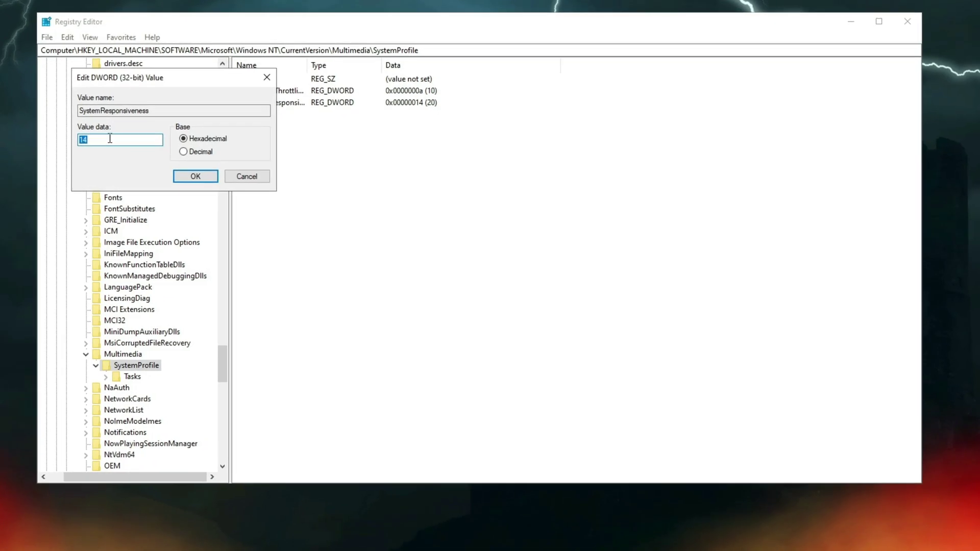
{"action": "type", "text": "1"}
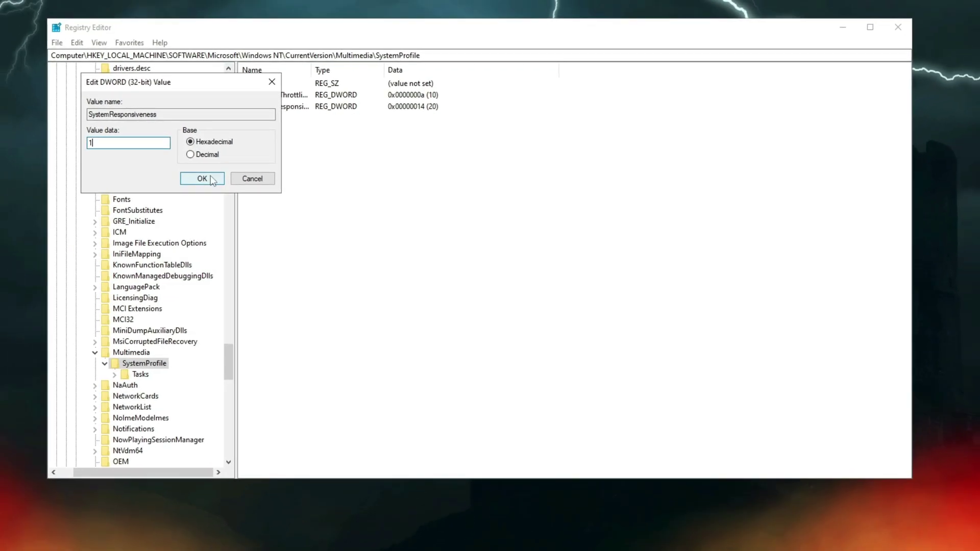
{"action": "left_click", "coordinate": [213, 180]}
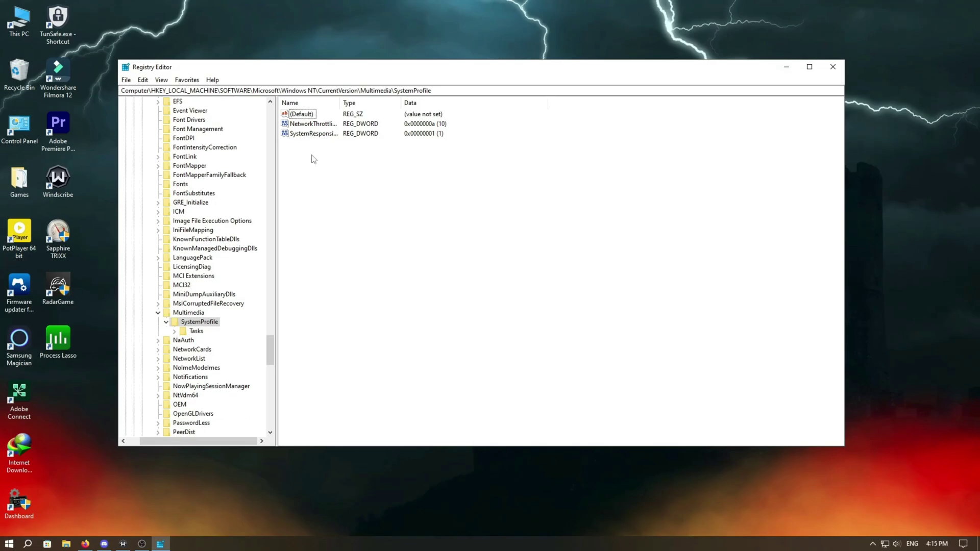
- Go to the Games key under SystemProfile\Tasks and set the GPU Priority value data to 8, keeping the hexadecimal base
{"action": "left_click", "coordinate": [194, 332]}
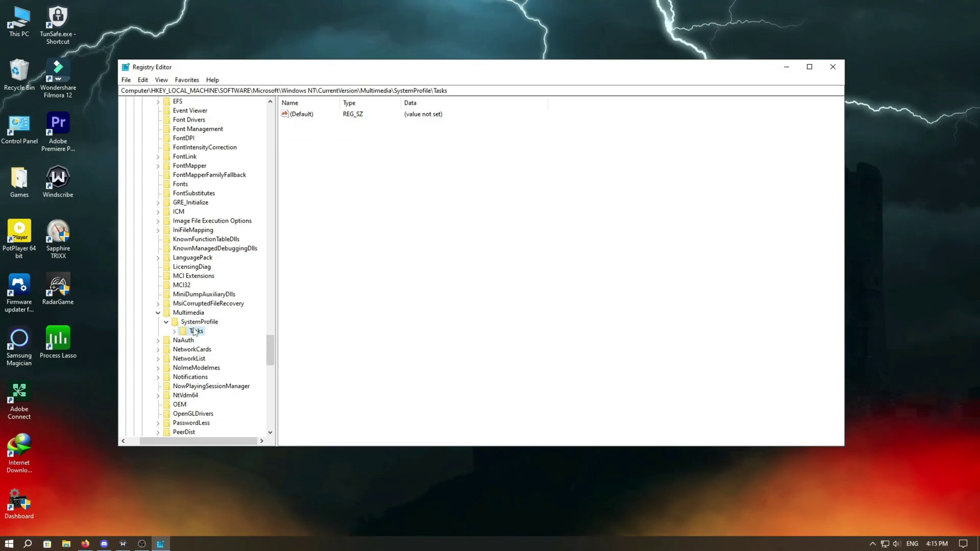
{"action": "left_click", "coordinate": [206, 377]}
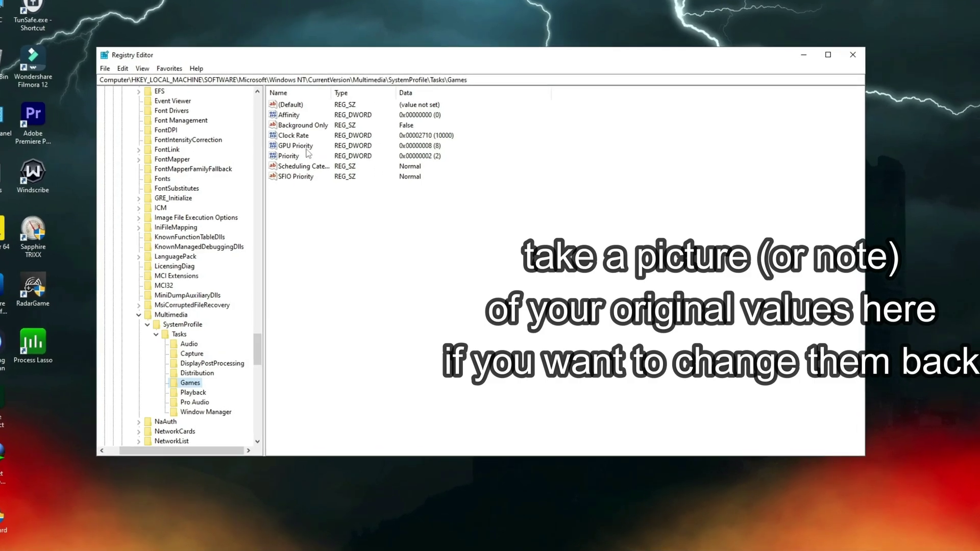
{"action": "double_click", "coordinate": [301, 146]}
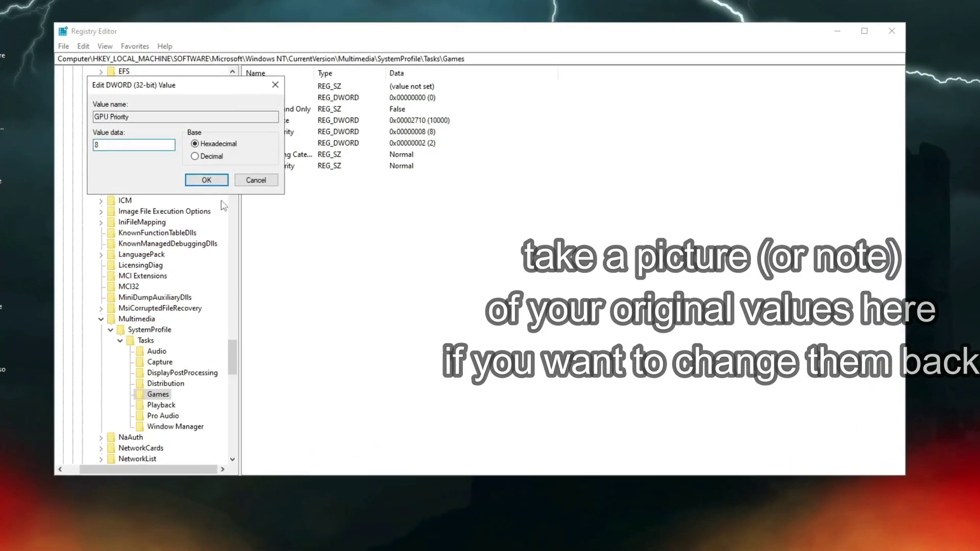
{"action": "left_click", "coordinate": [216, 183]}
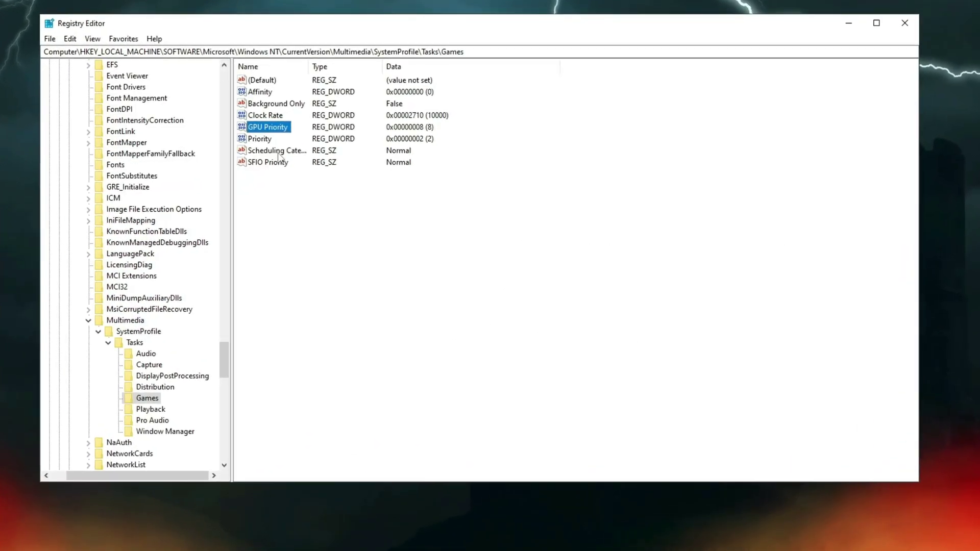
- Set the Priority value data in the Games key to 6, keeping the hexadecimal base
{"action": "double_click", "coordinate": [268, 138]}
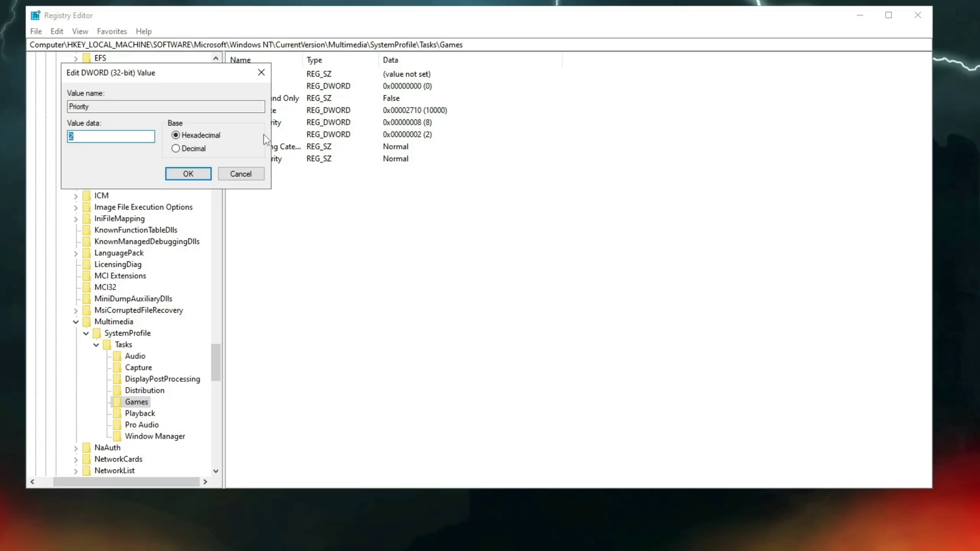
{"action": "type", "text": "6"}
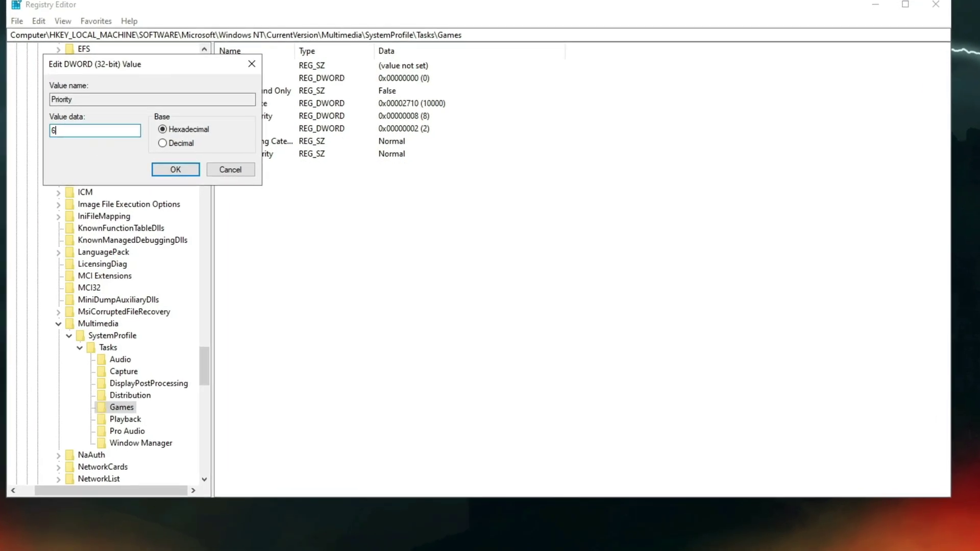
{"action": "left_click", "coordinate": [165, 170]}
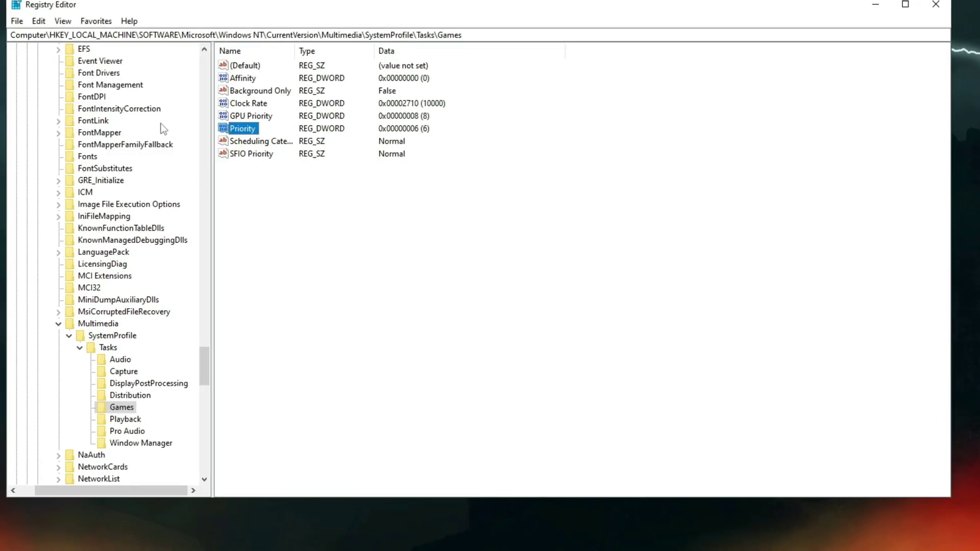
- Set both Scheduling Category and SFIO Priority in the Games key to High and close Registry Editor
{"action": "double_click", "coordinate": [253, 142]}
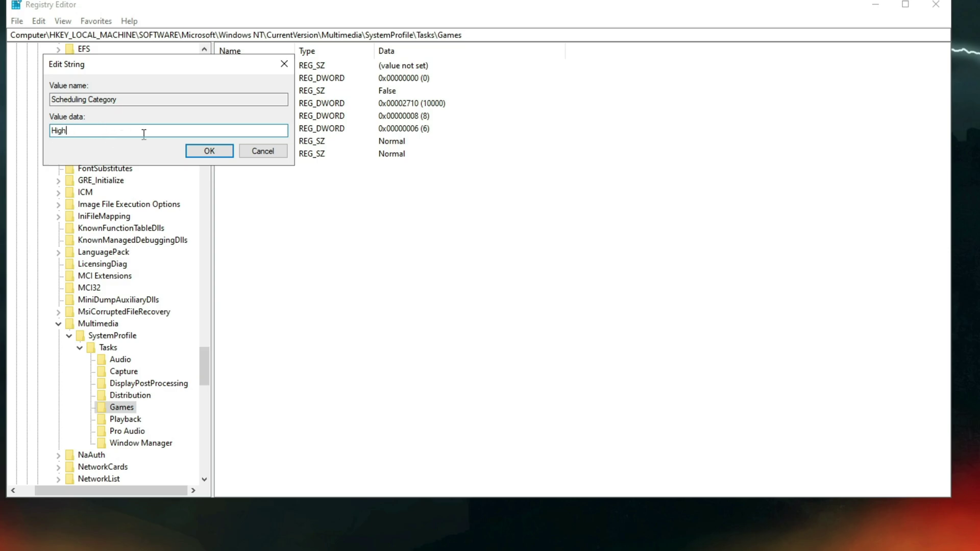
{"action": "left_click", "coordinate": [209, 151]}
{"action": "double_click", "coordinate": [268, 154]}
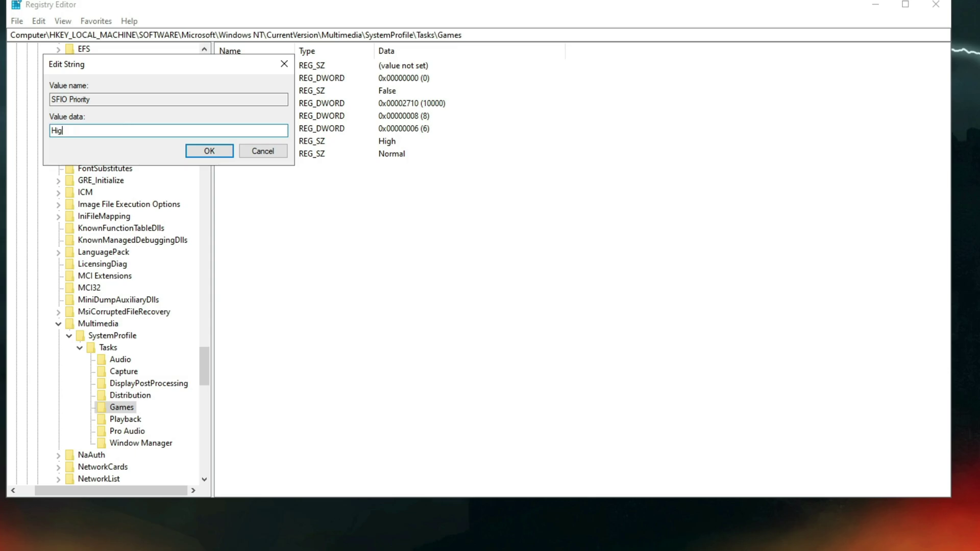
{"action": "left_click", "coordinate": [209, 151]}
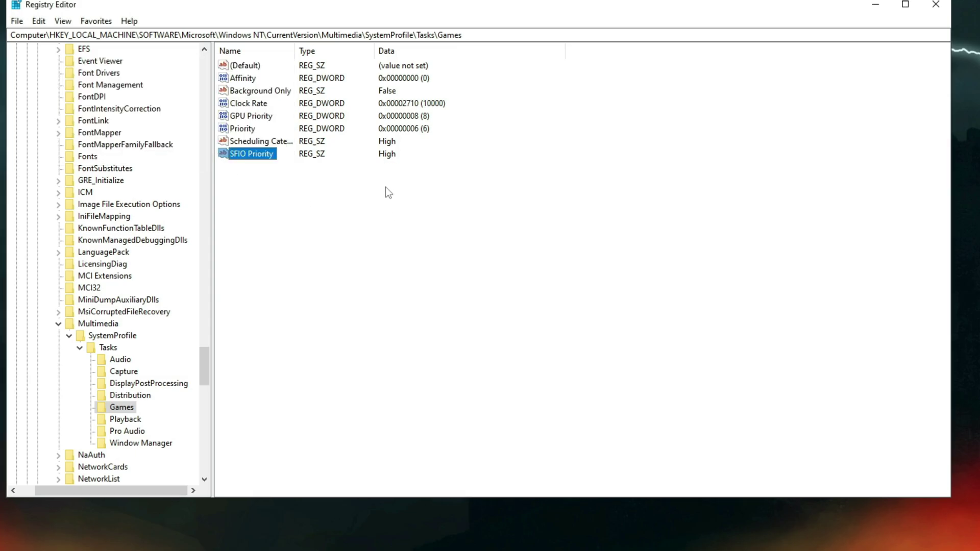
{"action": "left_click", "coordinate": [459, 190]}
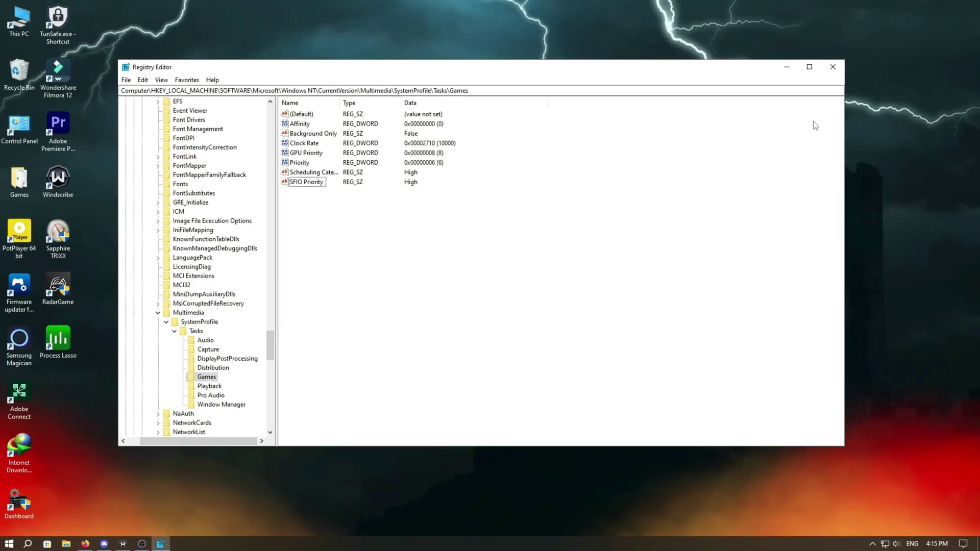
{"action": "left_click", "coordinate": [837, 68]}
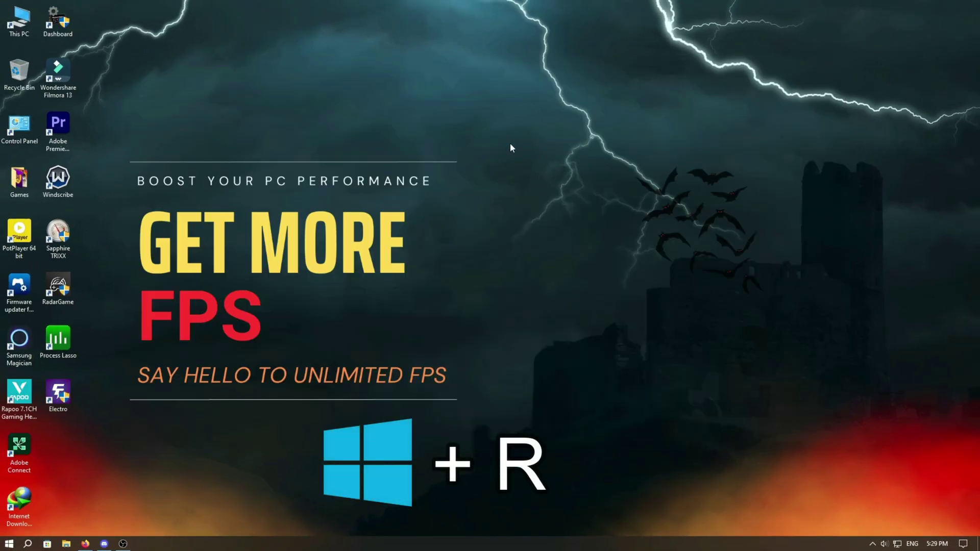
- Open System Configuration with msconfig, sort its services alphabetically by name and widen the Service column
{"action": "key", "text": "super+r"}
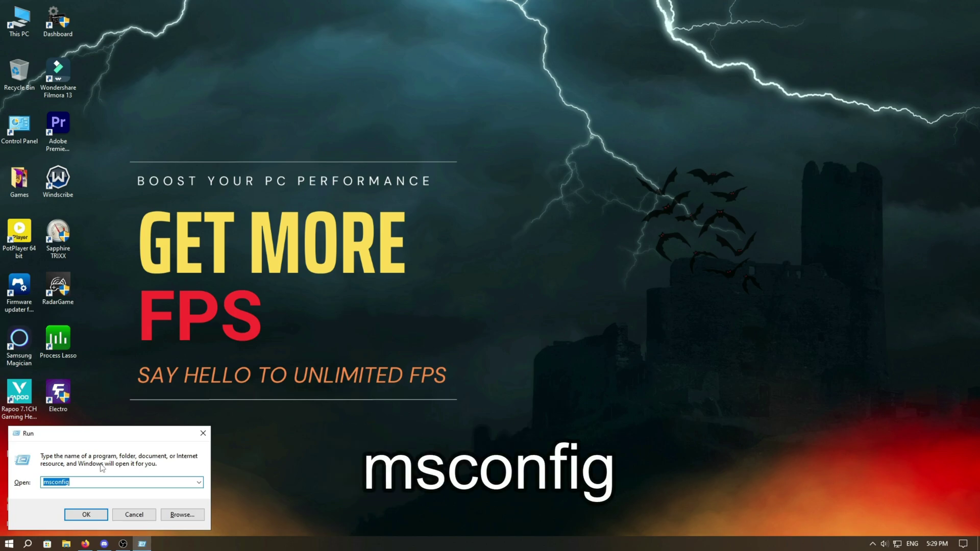
{"action": "left_click", "coordinate": [81, 514]}
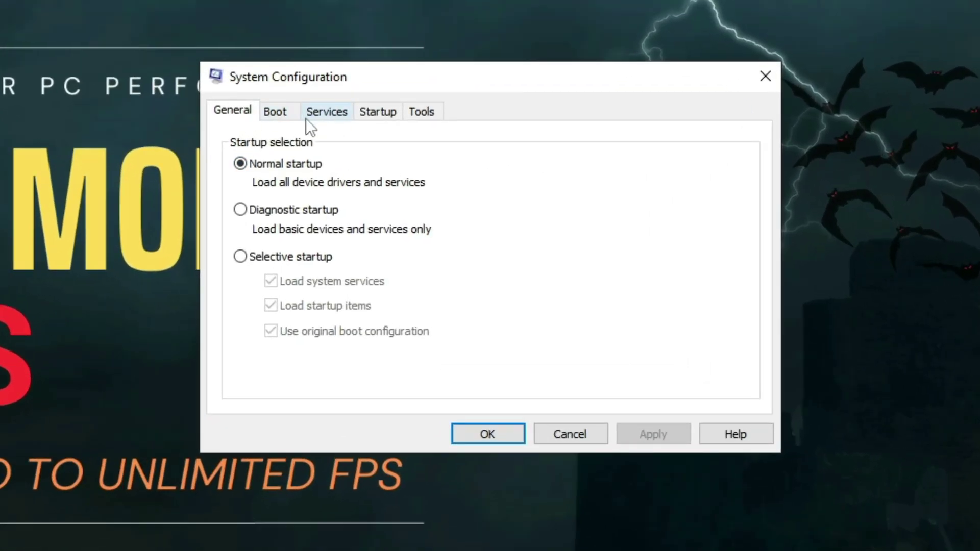
{"action": "left_click", "coordinate": [333, 118]}
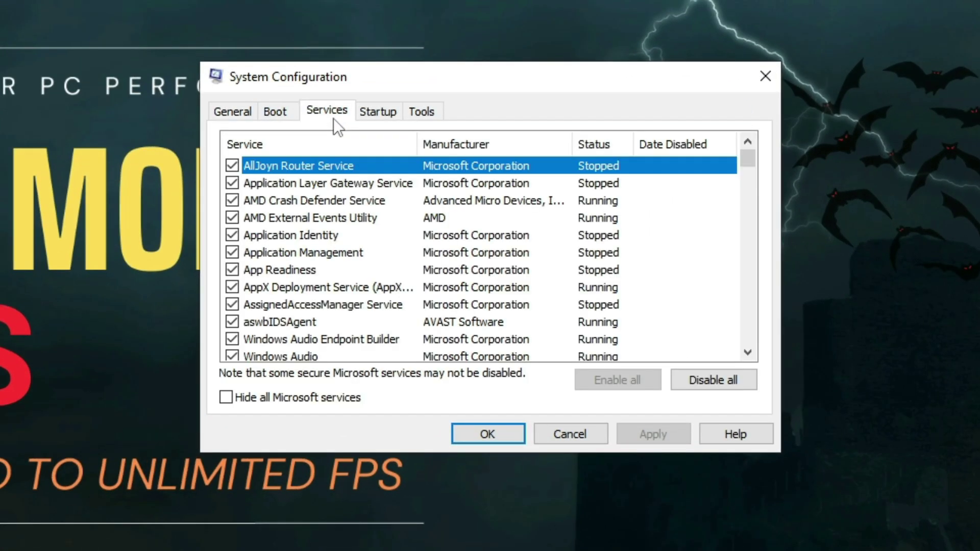
{"action": "left_click", "coordinate": [339, 143]}
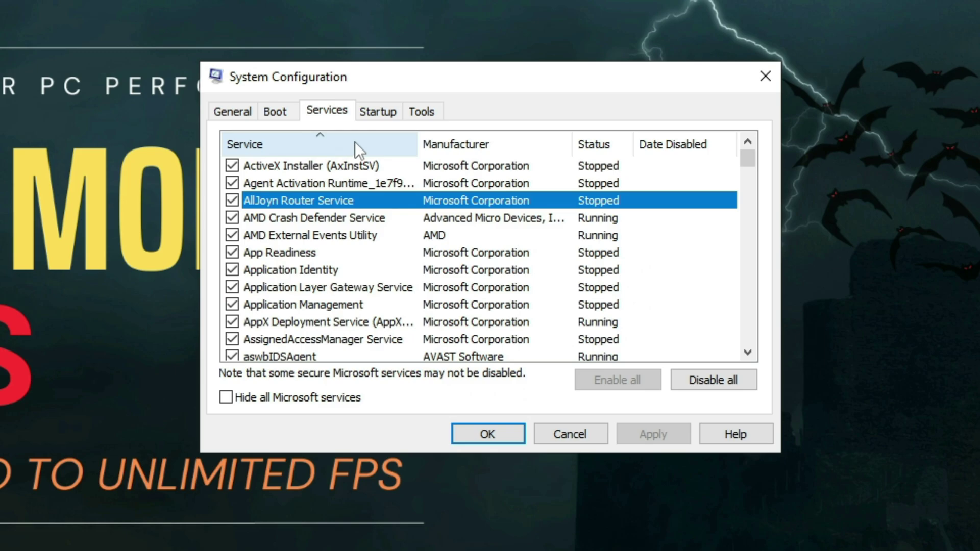
{"action": "left_click_drag", "start_coordinate": [418, 144], "coordinate": [458, 143]}
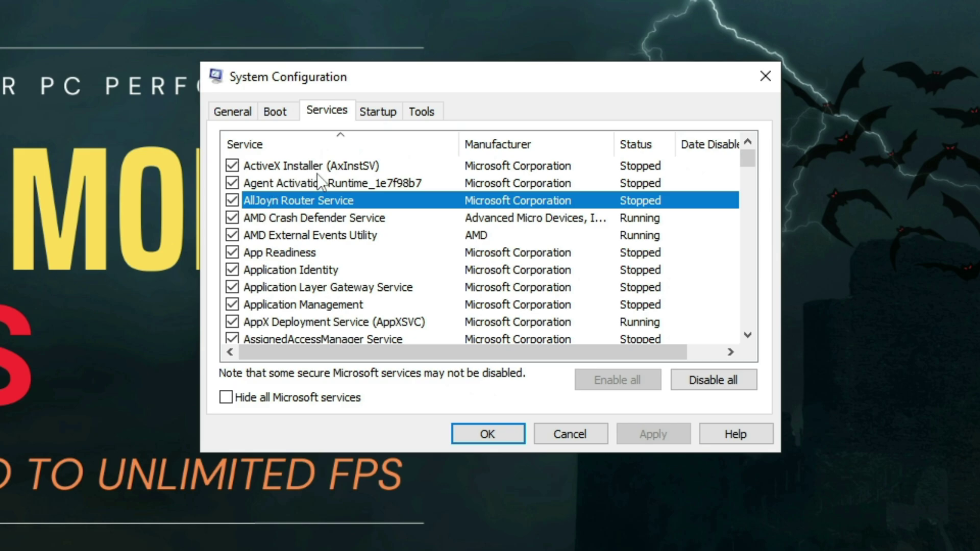
- Highlight the AVCTP service without disabling it, and uncheck BitLocker Drive Encryption Service in the services list
{"action": "scroll", "coordinate": [317, 174], "scroll_direction": "down", "scroll_amount": 3}
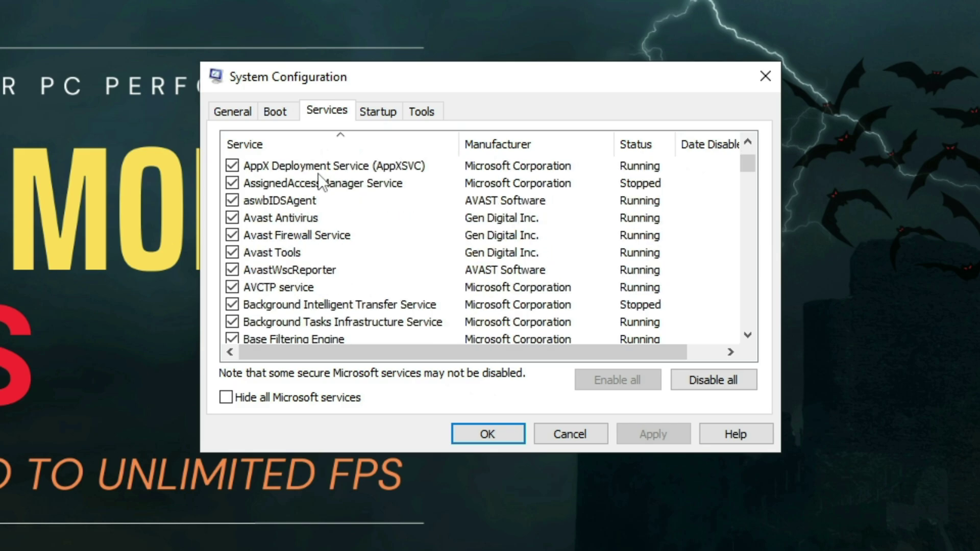
{"action": "left_click", "coordinate": [322, 290]}
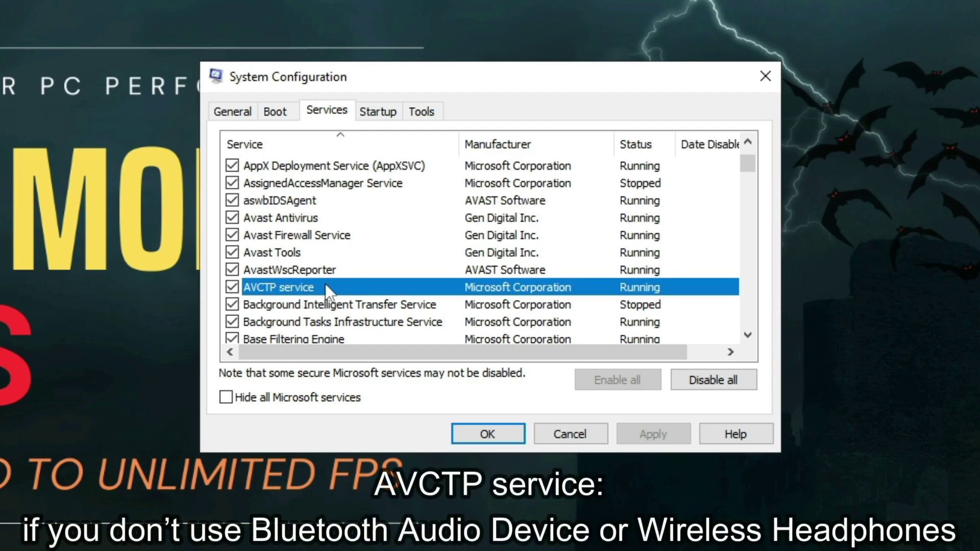
{"action": "scroll", "coordinate": [330, 281], "scroll_direction": "down", "scroll_amount": 2}
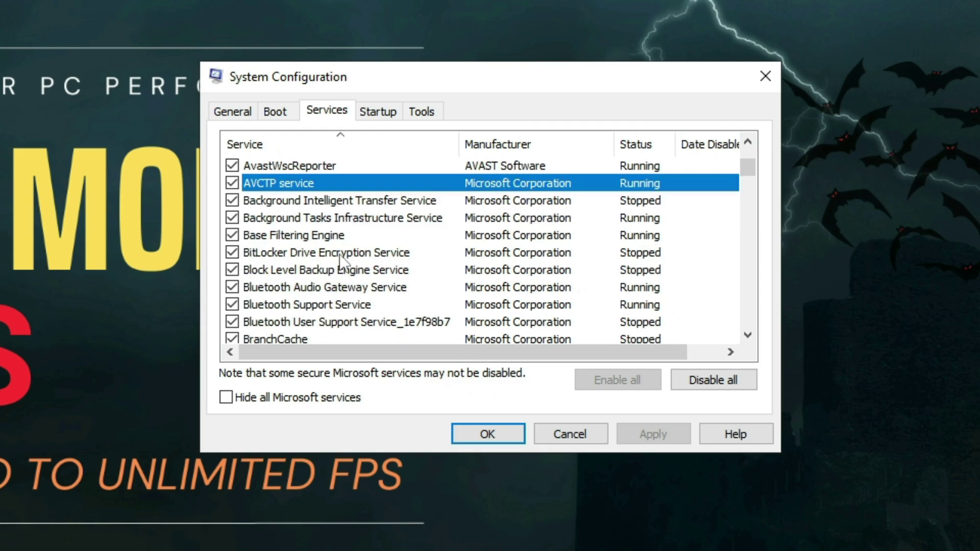
{"action": "left_click", "coordinate": [339, 254]}
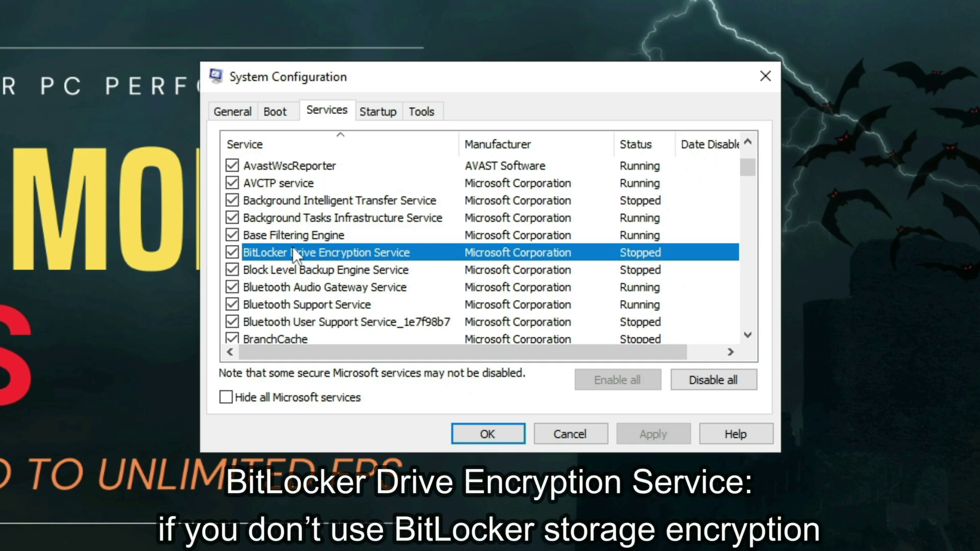
{"action": "left_click", "coordinate": [231, 253]}
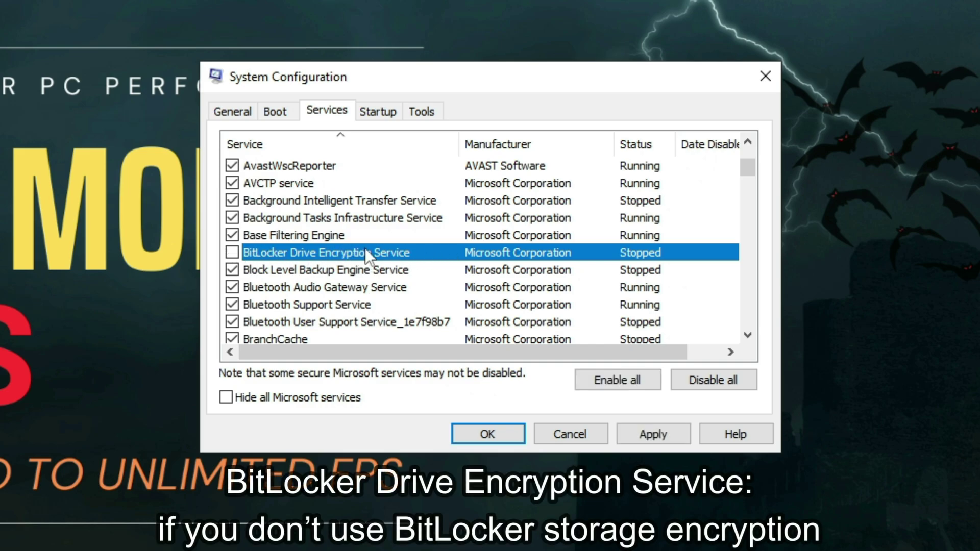
- Highlight Bluetooth Support Service without disabling it, and uncheck Connected User Experiences and Telemetry
{"action": "scroll", "coordinate": [365, 248], "scroll_direction": "down", "scroll_amount": 1}
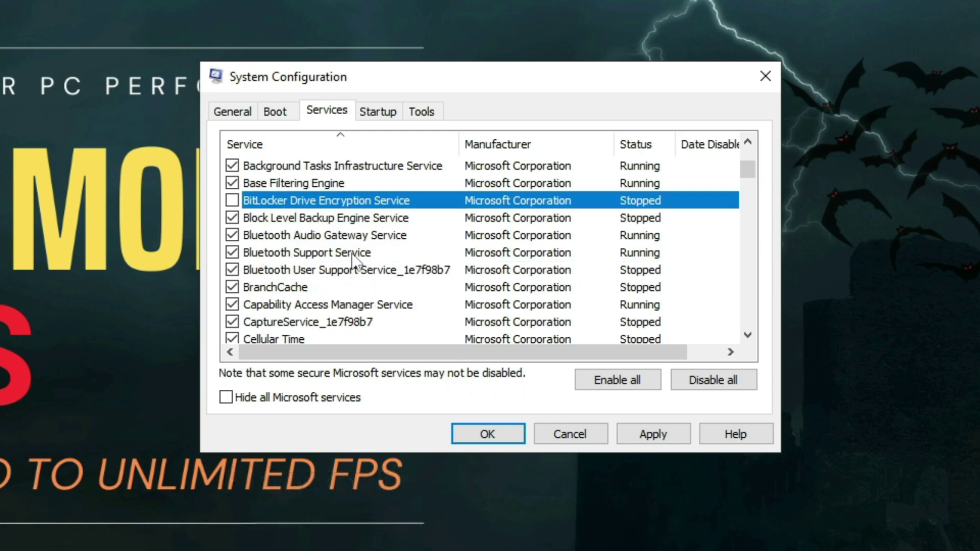
{"action": "left_click", "coordinate": [345, 254]}
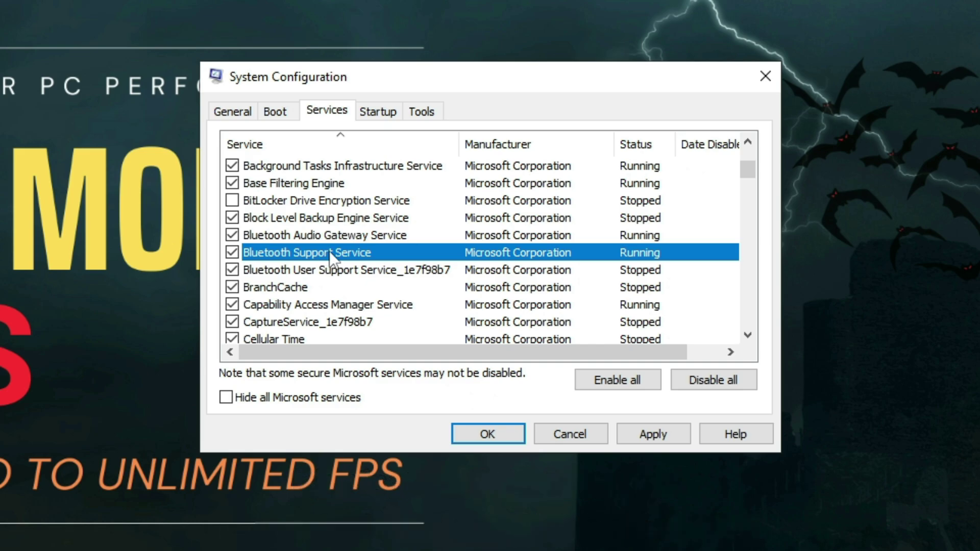
{"action": "scroll", "coordinate": [329, 250], "scroll_direction": "down", "scroll_amount": 1}
{"action": "scroll", "coordinate": [332, 259], "scroll_direction": "down", "scroll_amount": 1}
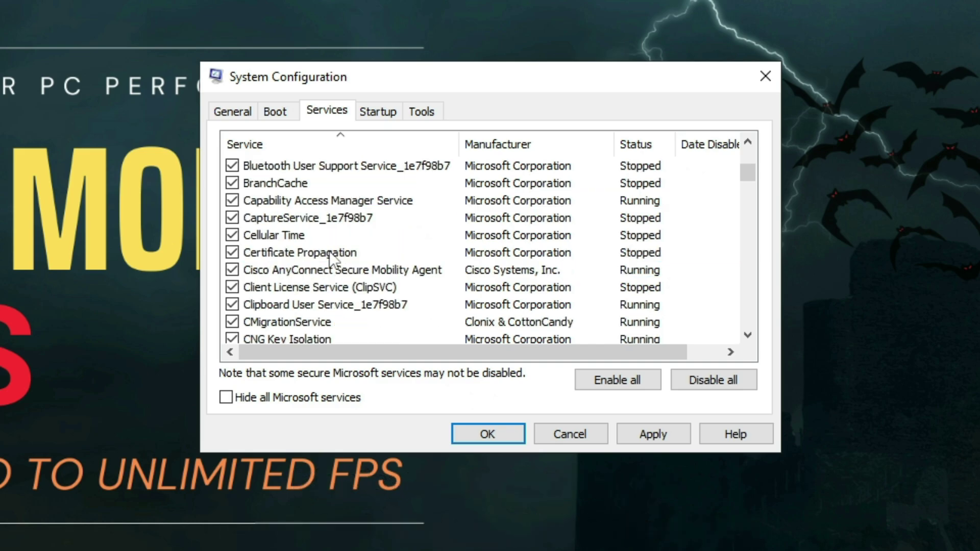
{"action": "scroll", "coordinate": [342, 251], "scroll_direction": "down", "scroll_amount": 2}
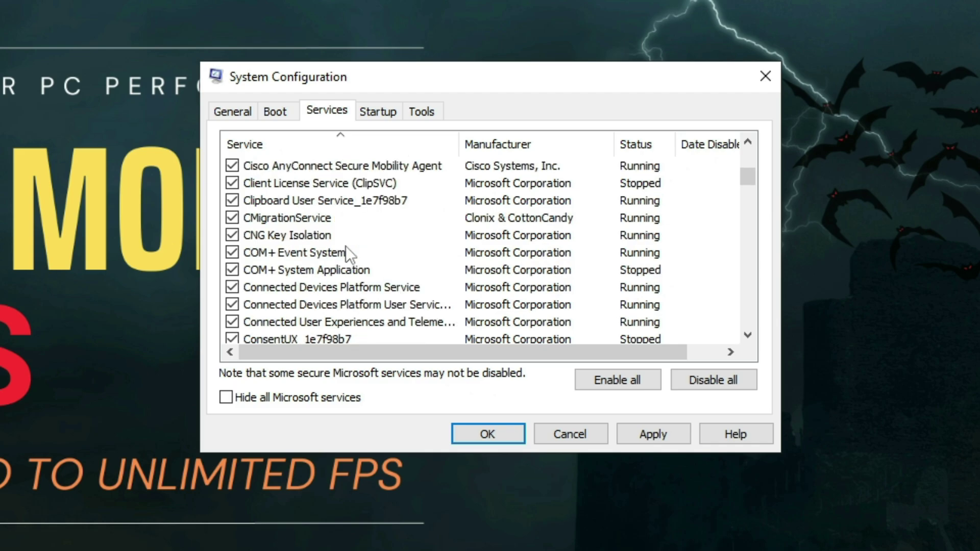
{"action": "scroll", "coordinate": [376, 238], "scroll_direction": "down", "scroll_amount": 1}
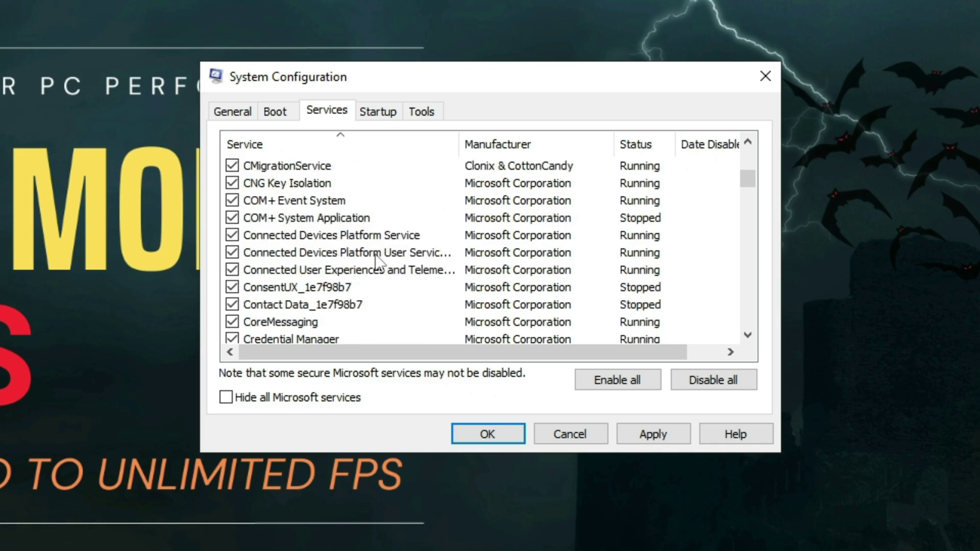
{"action": "left_click", "coordinate": [369, 271]}
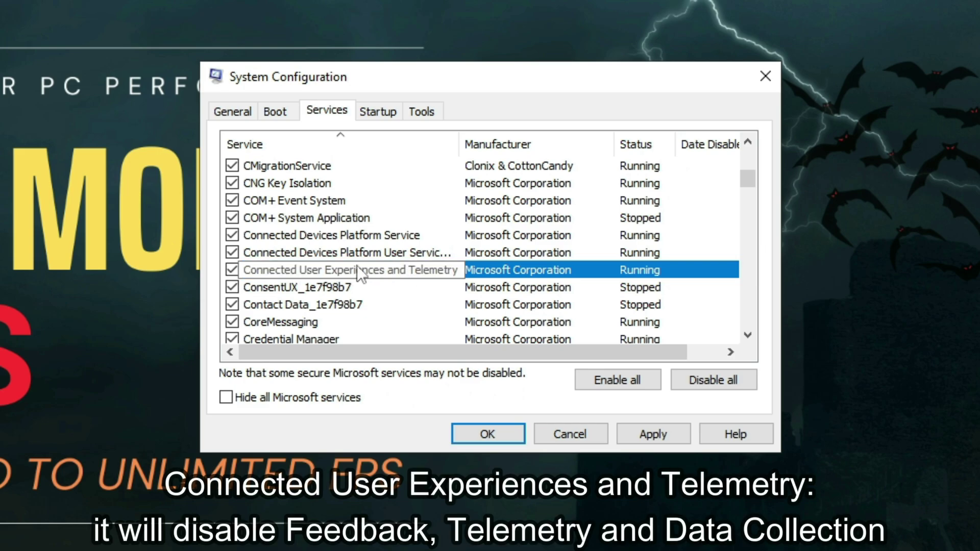
{"action": "left_click", "coordinate": [232, 269]}
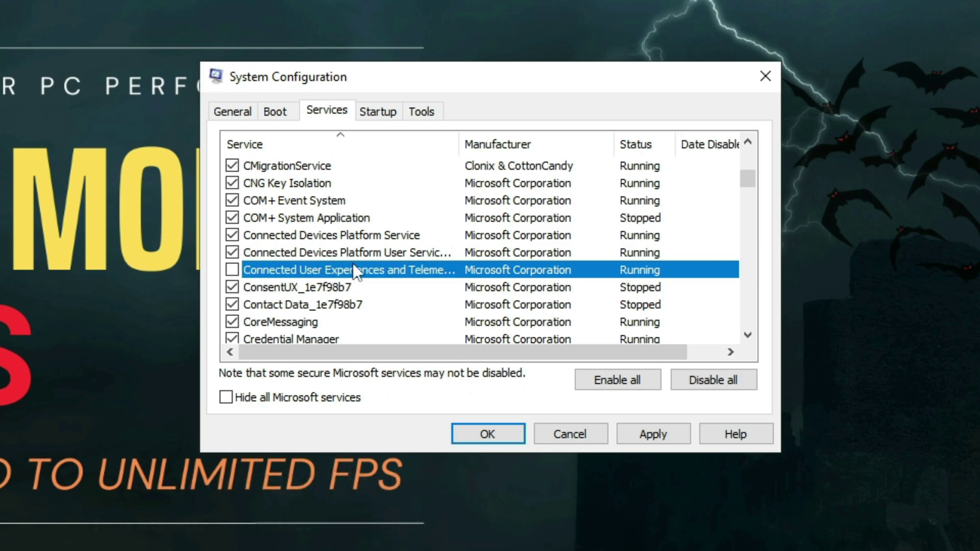
- Highlight Distributed Link Tracking Client without disabling it, and uncheck Downloaded Maps Manager
{"action": "scroll", "coordinate": [355, 265], "scroll_direction": "down", "scroll_amount": 3}
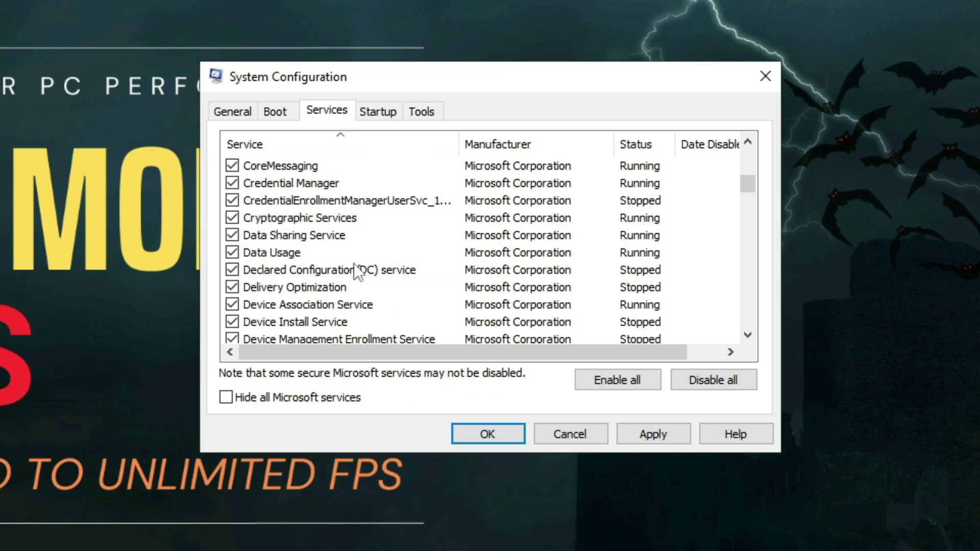
{"action": "scroll", "coordinate": [368, 252], "scroll_direction": "down", "scroll_amount": 5}
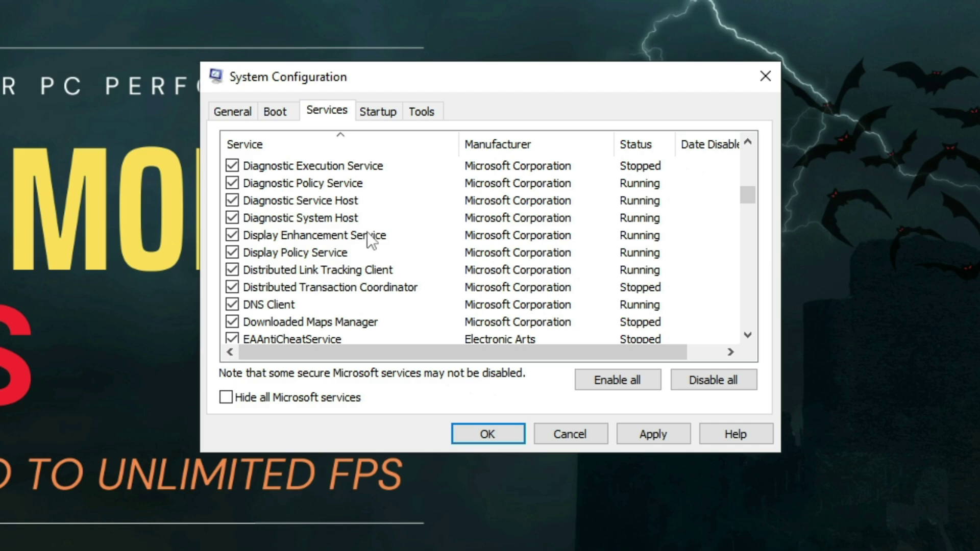
{"action": "left_click", "coordinate": [359, 270]}
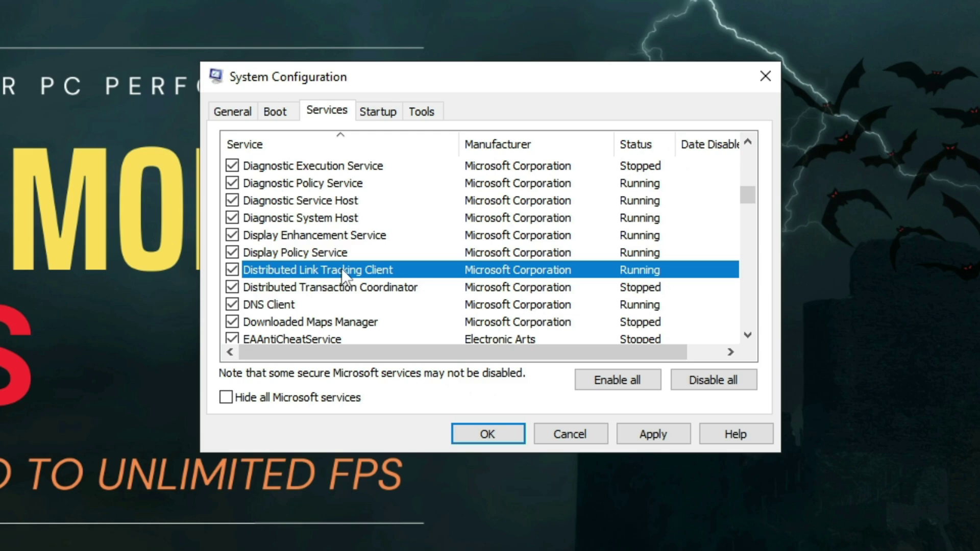
{"action": "scroll", "coordinate": [342, 269], "scroll_direction": "down", "scroll_amount": 1}
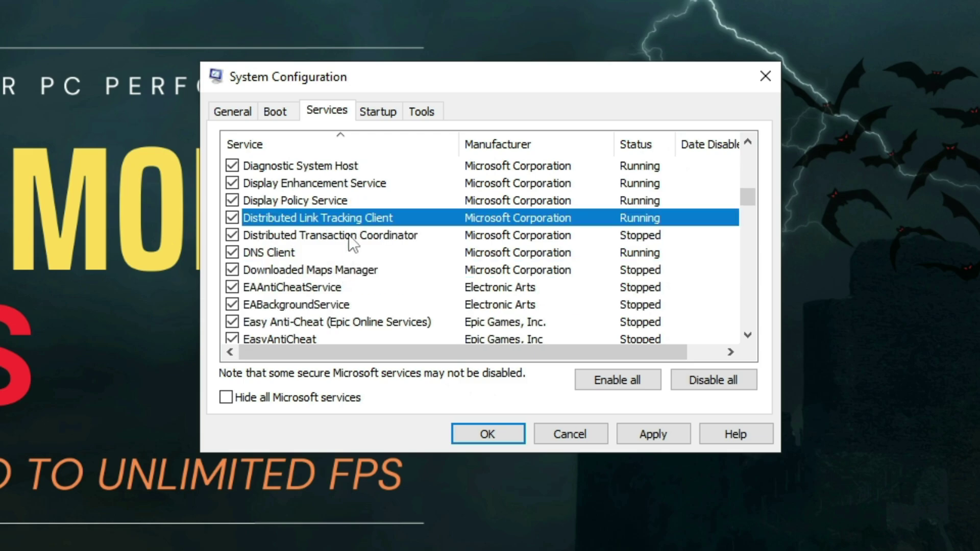
{"action": "left_click", "coordinate": [335, 270]}
{"action": "left_click", "coordinate": [232, 269]}
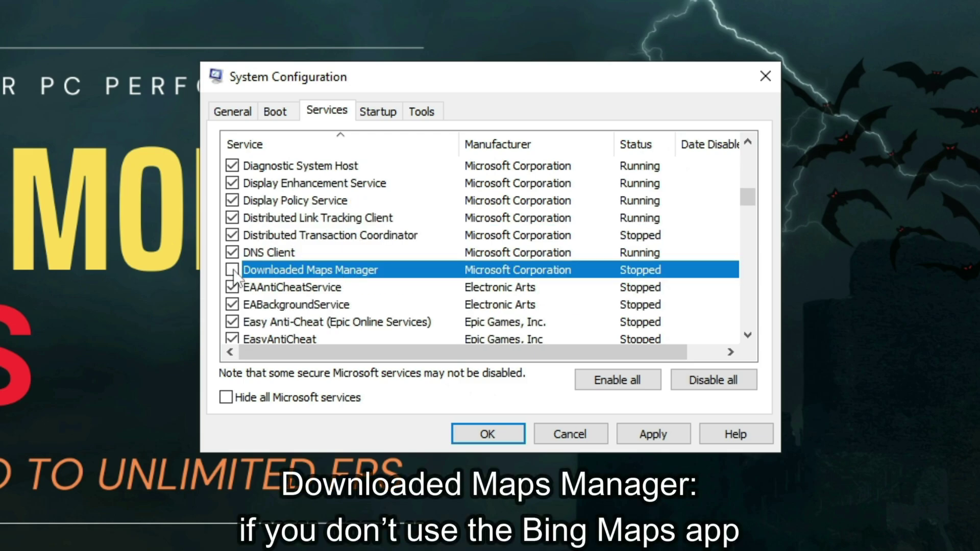
{"action": "scroll", "coordinate": [331, 265], "scroll_direction": "down", "scroll_amount": 1}
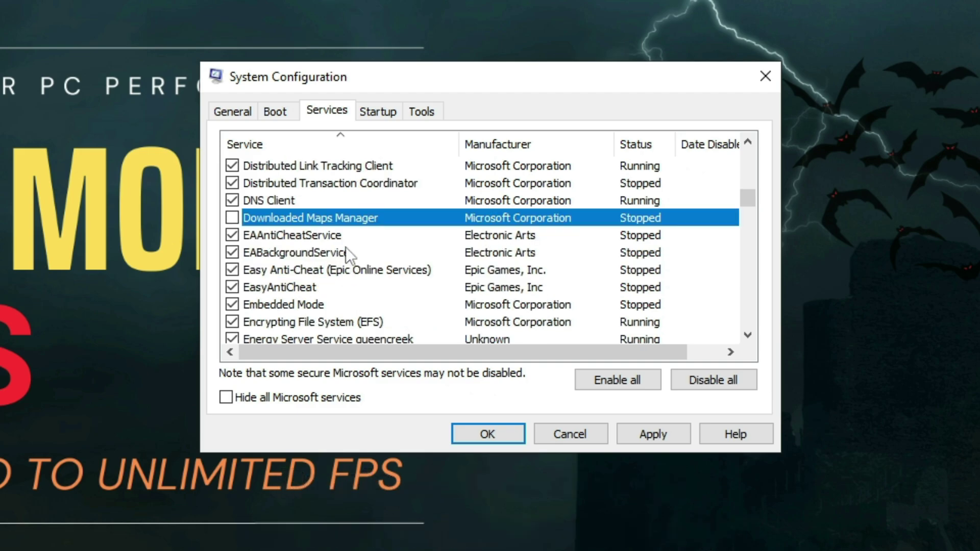
- Highlight File History Service without disabling it, and uncheck IP Helper in the services list
{"action": "scroll", "coordinate": [345, 252], "scroll_direction": "down", "scroll_amount": 1}
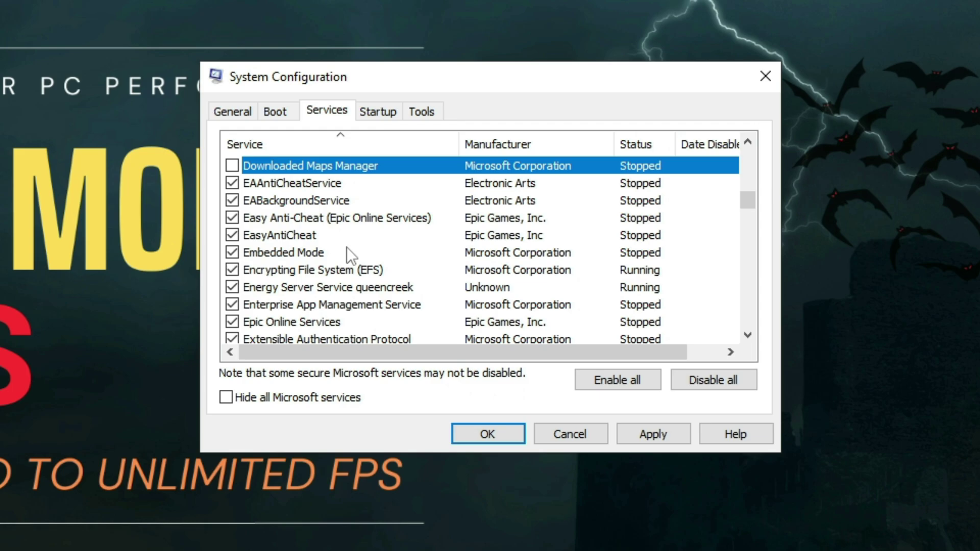
{"action": "scroll", "coordinate": [346, 248], "scroll_direction": "down", "scroll_amount": 2}
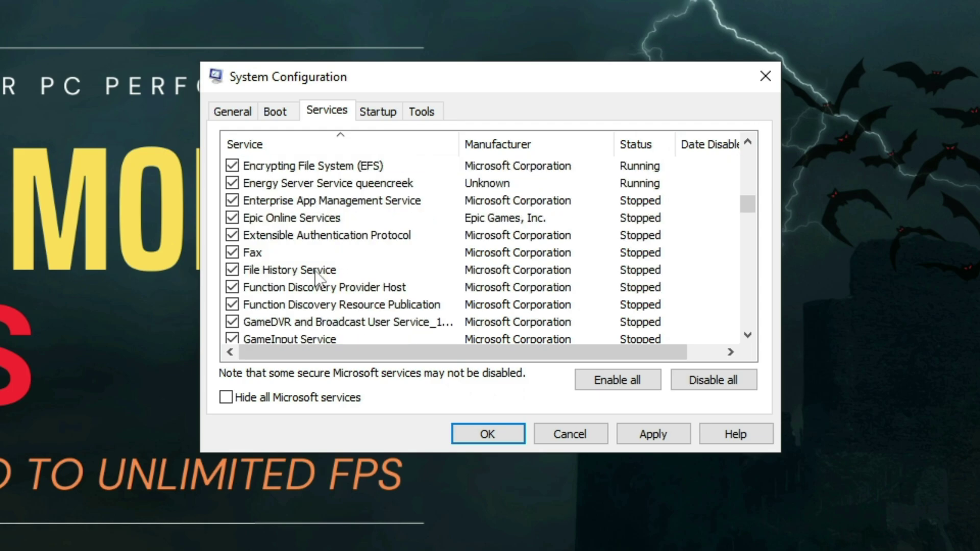
{"action": "left_click", "coordinate": [316, 273]}
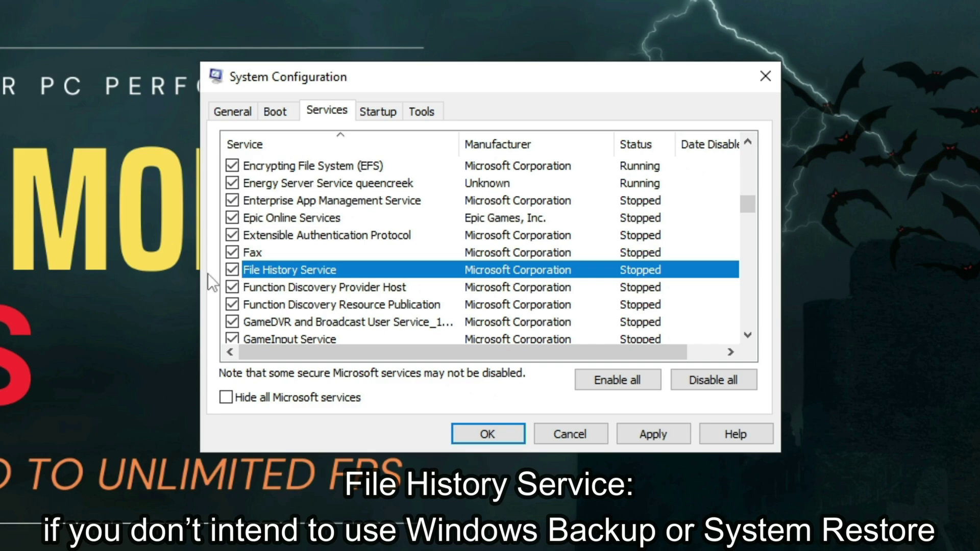
{"action": "scroll", "coordinate": [353, 270], "scroll_direction": "down", "scroll_amount": 1}
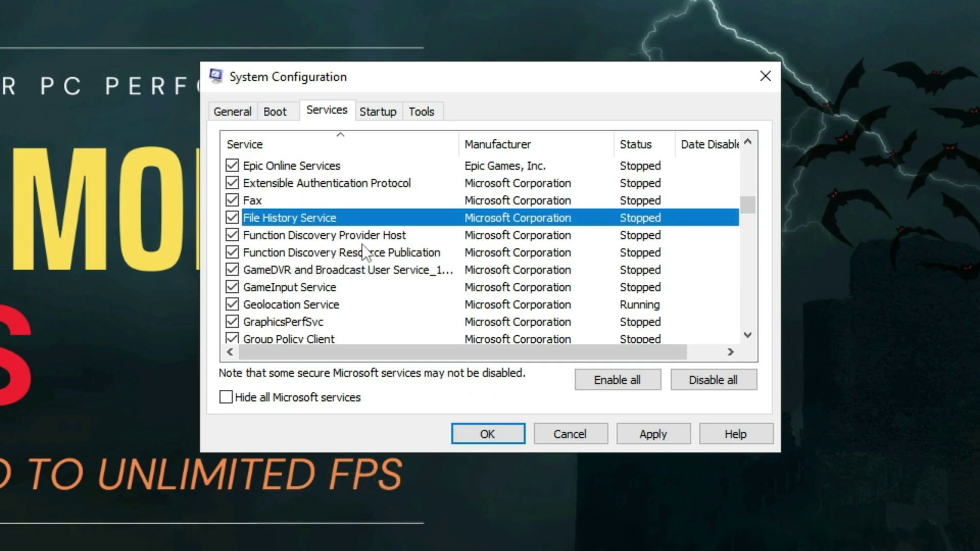
{"action": "scroll", "coordinate": [363, 250], "scroll_direction": "down", "scroll_amount": 8}
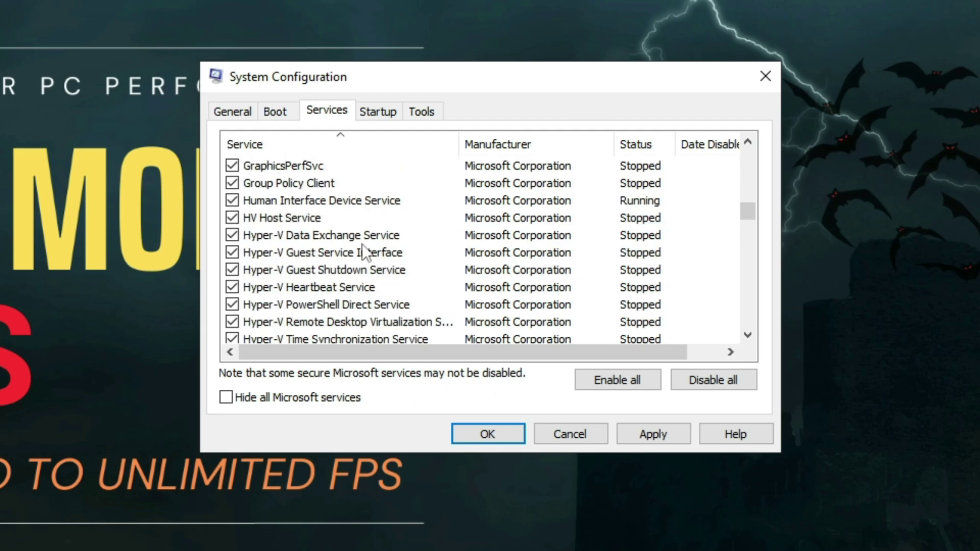
{"action": "left_click", "coordinate": [232, 235]}
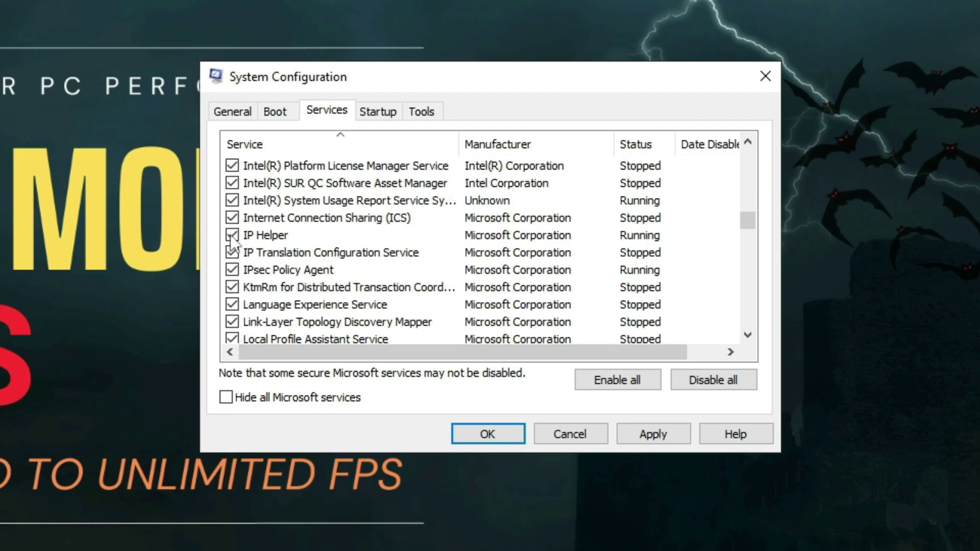
{"action": "left_click", "coordinate": [280, 237]}
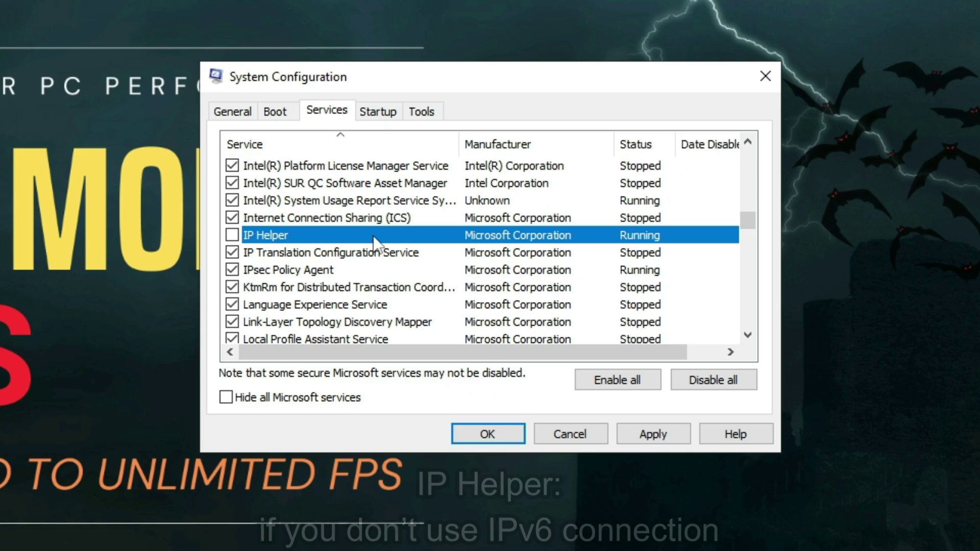
- Select Internet Connection Sharing (ICS) in the services list and uncheck it to disable it
{"action": "scroll", "coordinate": [375, 236], "scroll_direction": "down", "scroll_amount": 1}
{"action": "scroll", "coordinate": [372, 235], "scroll_direction": "down", "scroll_amount": 1}
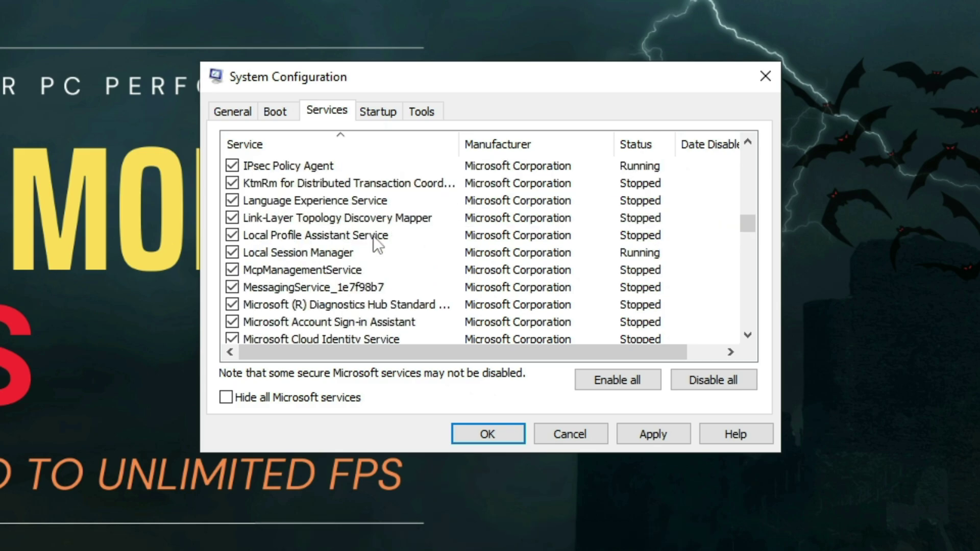
{"action": "scroll", "coordinate": [373, 234], "scroll_direction": "up", "scroll_amount": 4}
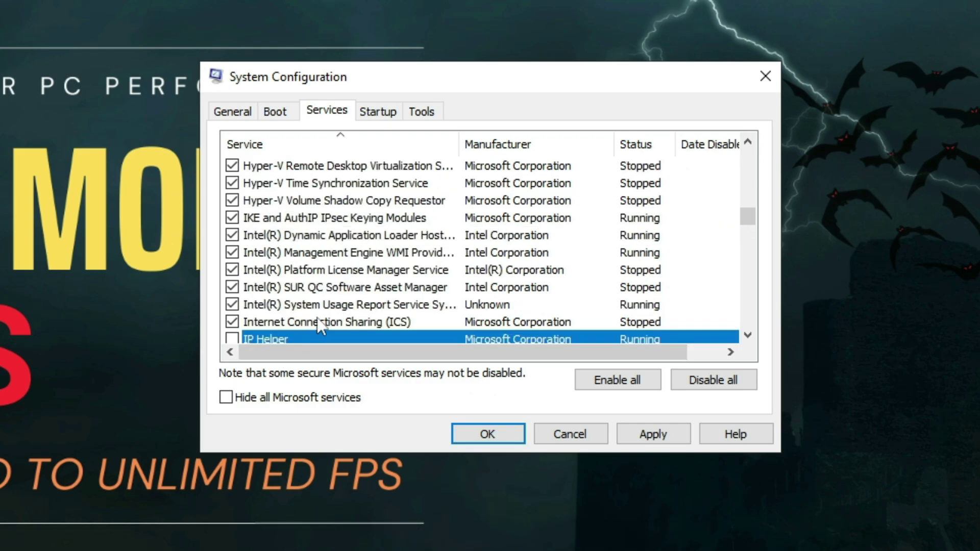
{"action": "left_click", "coordinate": [338, 321]}
{"action": "scroll", "coordinate": [375, 308], "scroll_direction": "down", "scroll_amount": 1}
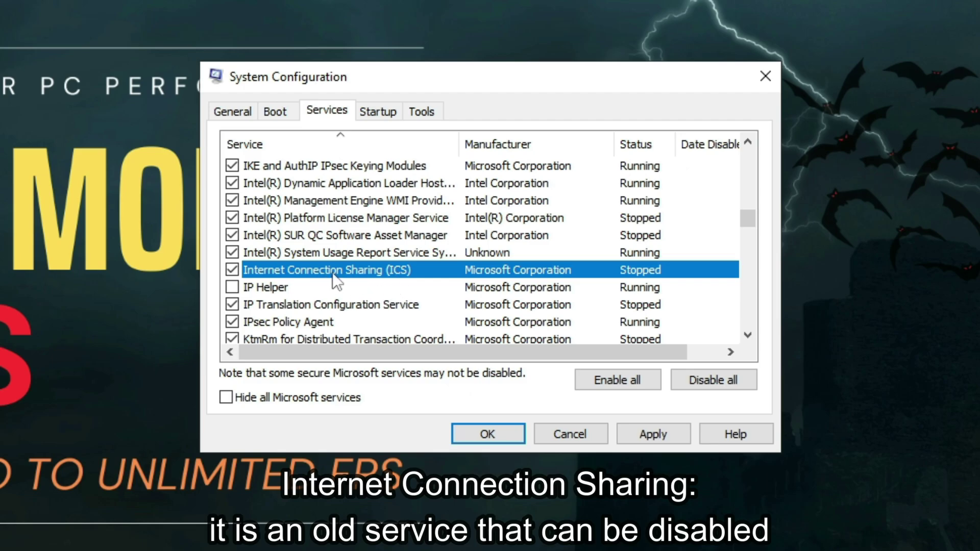
{"action": "left_click", "coordinate": [232, 270]}
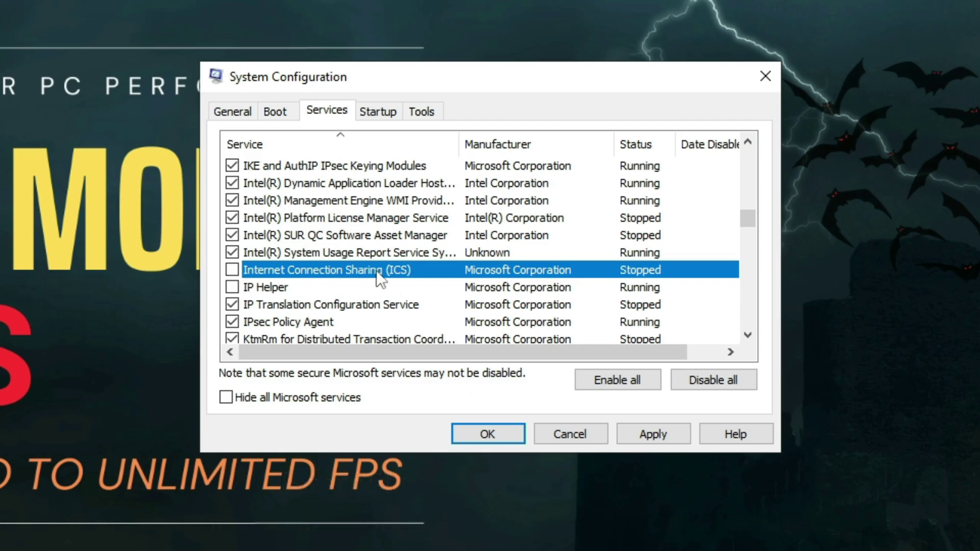
- Find the Netlogon service in the services list and uncheck it
{"action": "scroll", "coordinate": [376, 271], "scroll_direction": "down", "scroll_amount": 1}
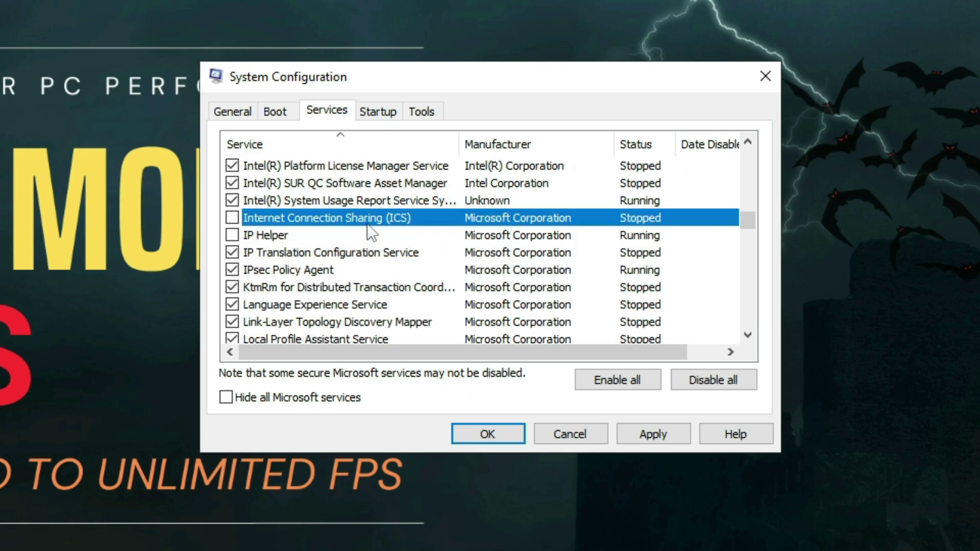
{"action": "scroll", "coordinate": [374, 234], "scroll_direction": "down", "scroll_amount": 1}
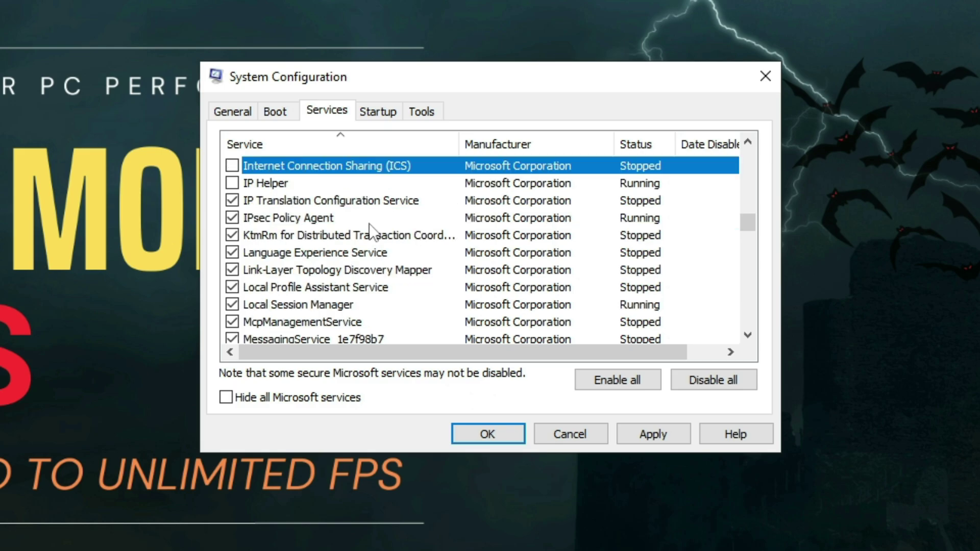
{"action": "scroll", "coordinate": [371, 231], "scroll_direction": "down", "scroll_amount": 1}
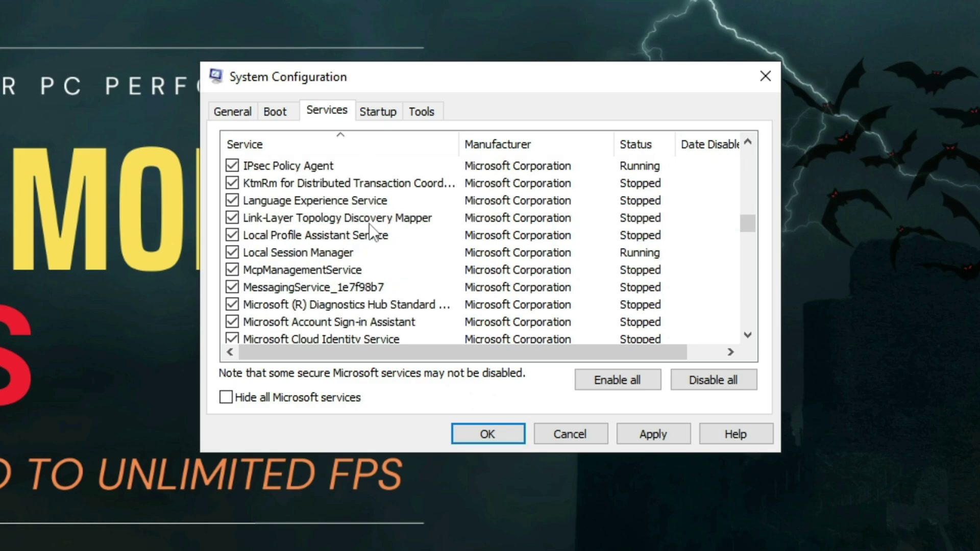
{"action": "scroll", "coordinate": [371, 232], "scroll_direction": "down", "scroll_amount": 6}
{"action": "scroll", "coordinate": [371, 233], "scroll_direction": "down", "scroll_amount": 1}
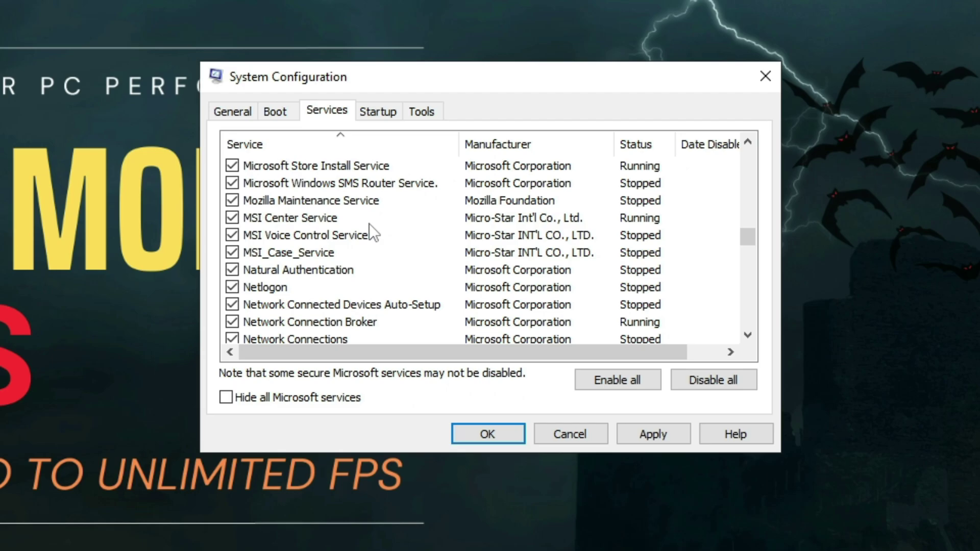
{"action": "left_click", "coordinate": [316, 289]}
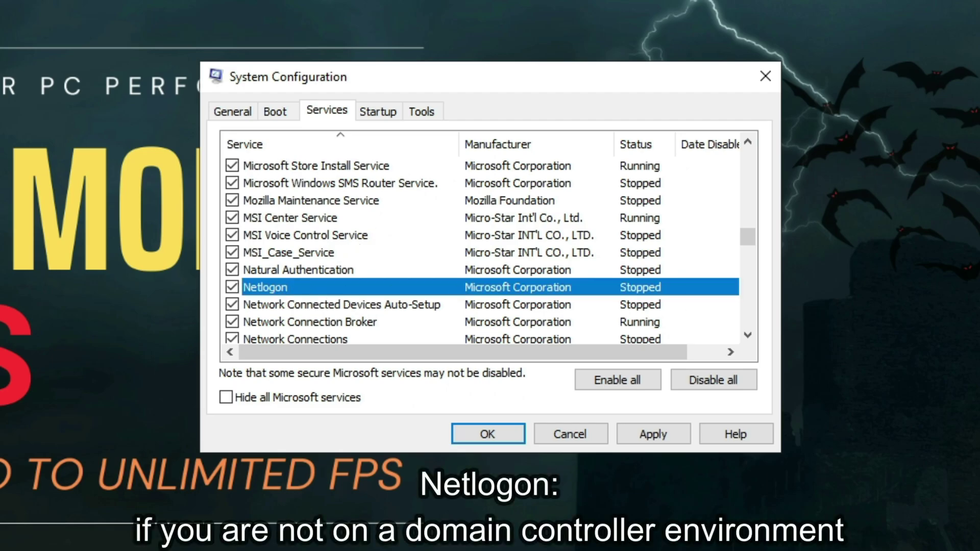
{"action": "left_click", "coordinate": [236, 288]}
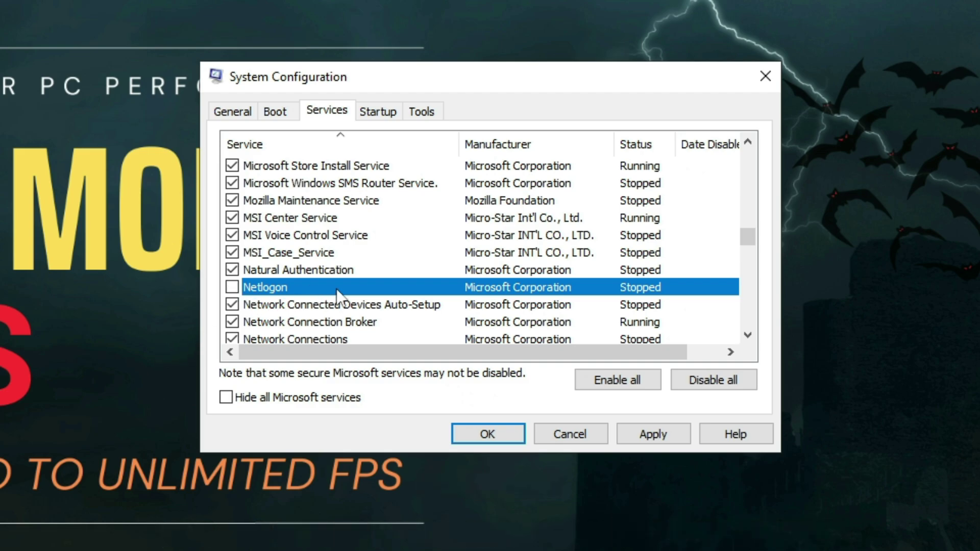
- Find Program Compatibility Assistant Service in the services list and uncheck it
{"action": "scroll", "coordinate": [336, 288], "scroll_direction": "down", "scroll_amount": 2}
{"action": "scroll", "coordinate": [337, 294], "scroll_direction": "down", "scroll_amount": 2}
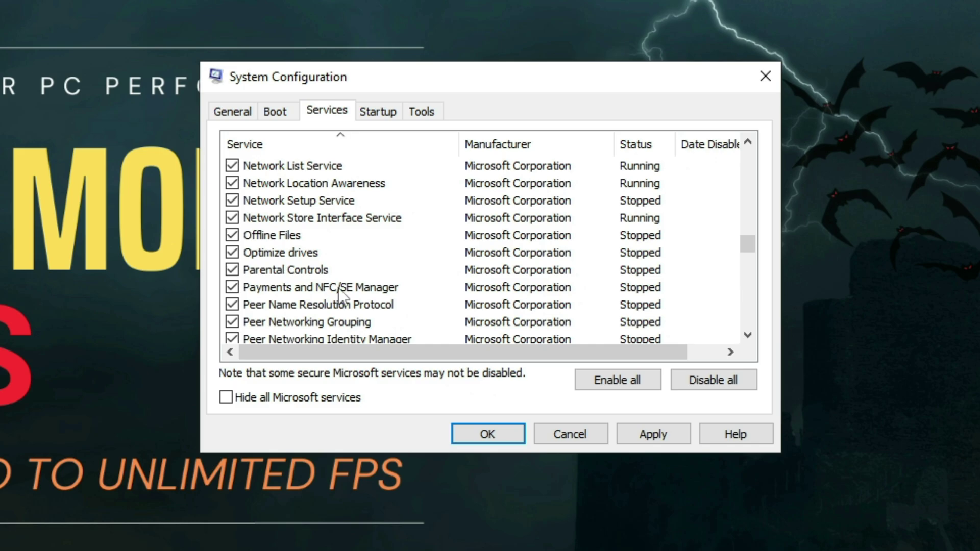
{"action": "scroll", "coordinate": [341, 294], "scroll_direction": "down", "scroll_amount": 3}
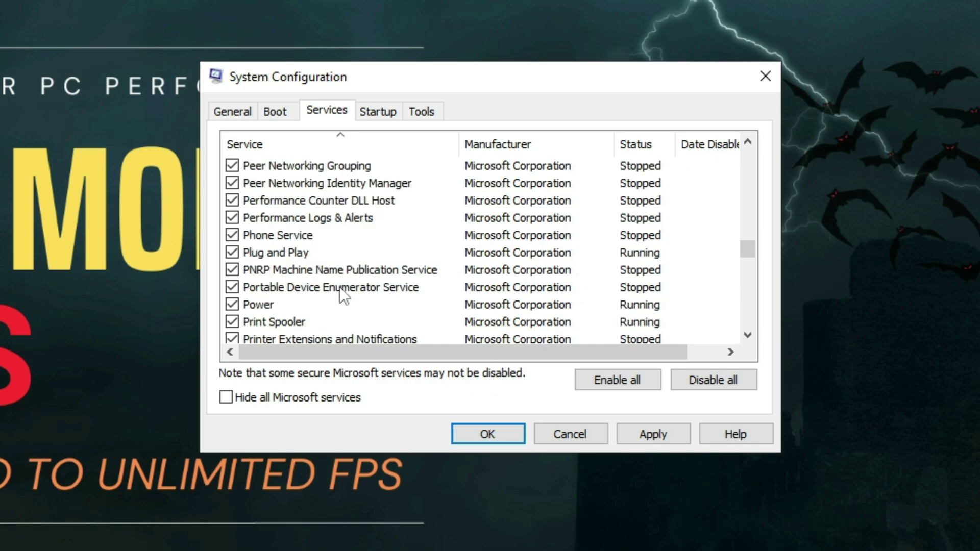
{"action": "scroll", "coordinate": [342, 289], "scroll_direction": "down", "scroll_amount": 2}
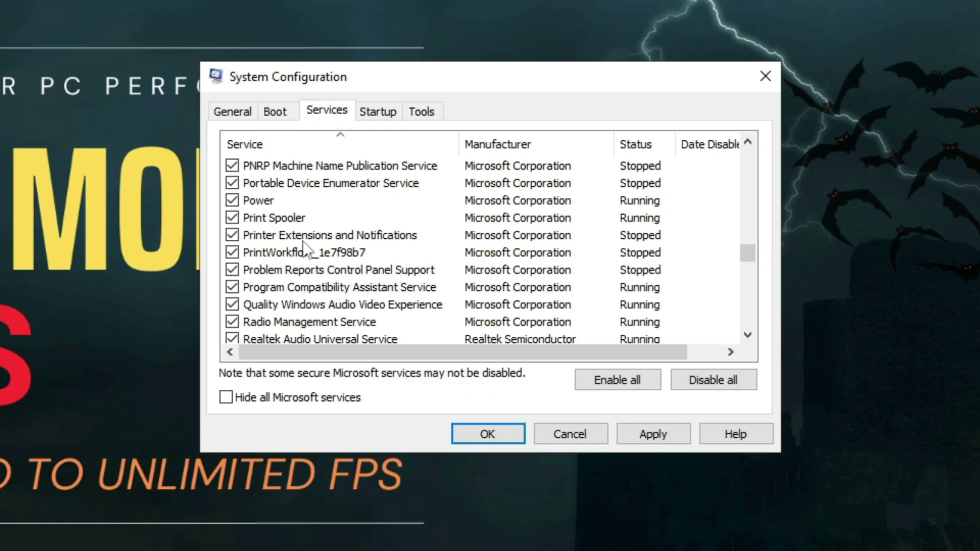
{"action": "scroll", "coordinate": [313, 226], "scroll_direction": "down", "scroll_amount": 1}
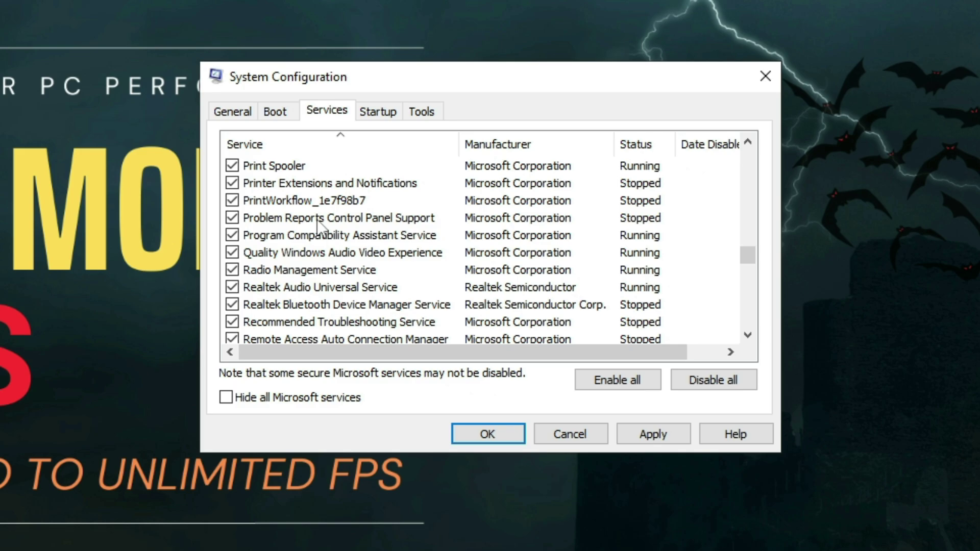
{"action": "left_click", "coordinate": [354, 235]}
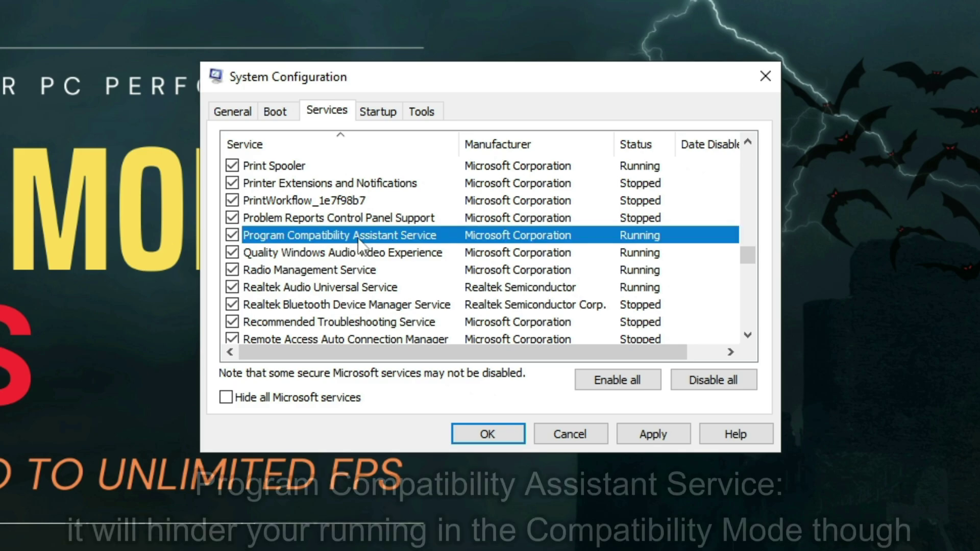
{"action": "left_click", "coordinate": [232, 234]}
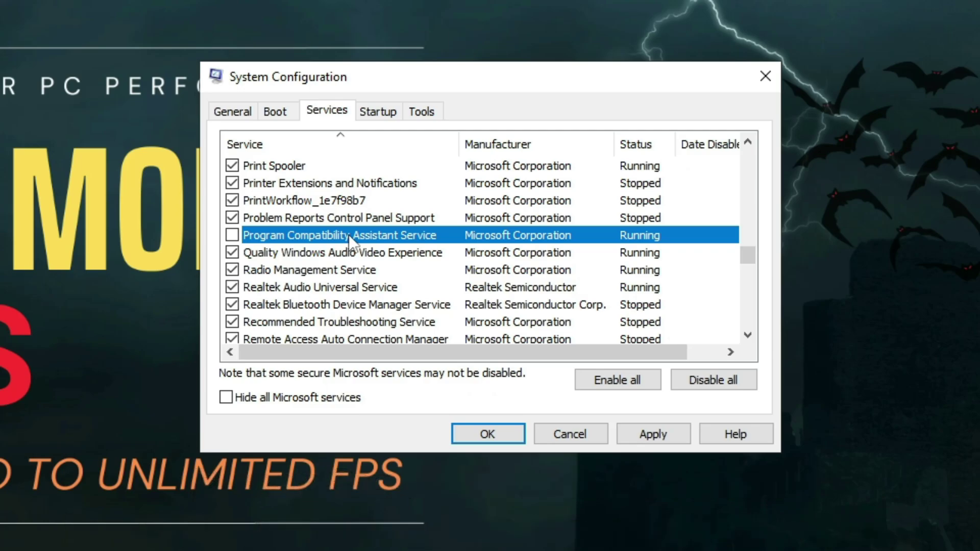
- Select the Print Spooler service and uncheck it to disable it
{"action": "scroll", "coordinate": [363, 191], "scroll_direction": "up", "scroll_amount": 1}
{"action": "left_click", "coordinate": [286, 217]}
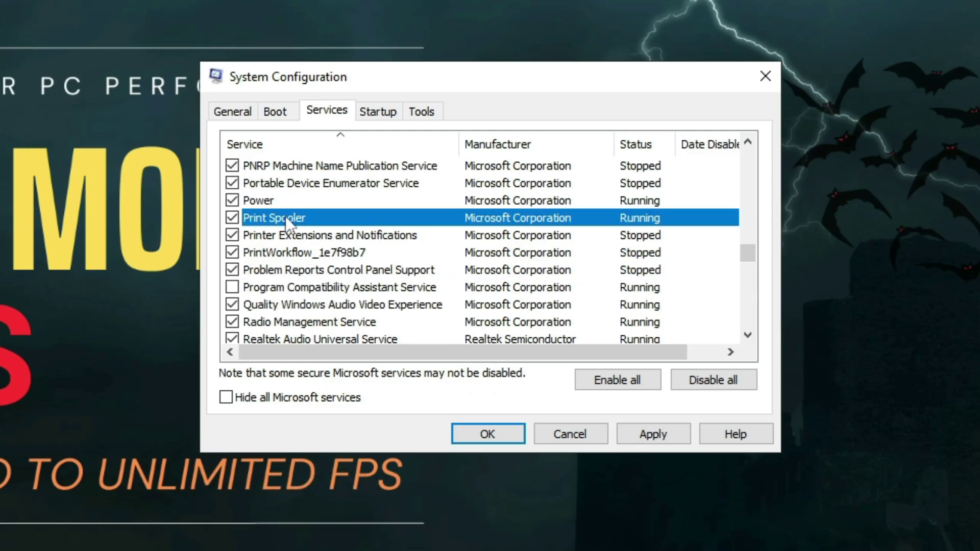
{"action": "left_click", "coordinate": [236, 216]}
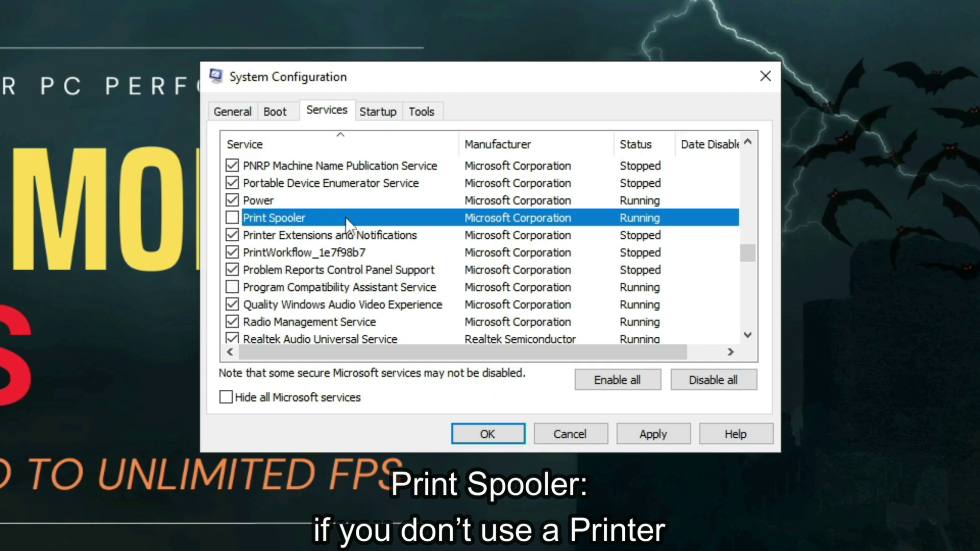
- Go back to the Parental Controls service in the list and uncheck it
{"action": "scroll", "coordinate": [336, 213], "scroll_direction": "up", "scroll_amount": 1}
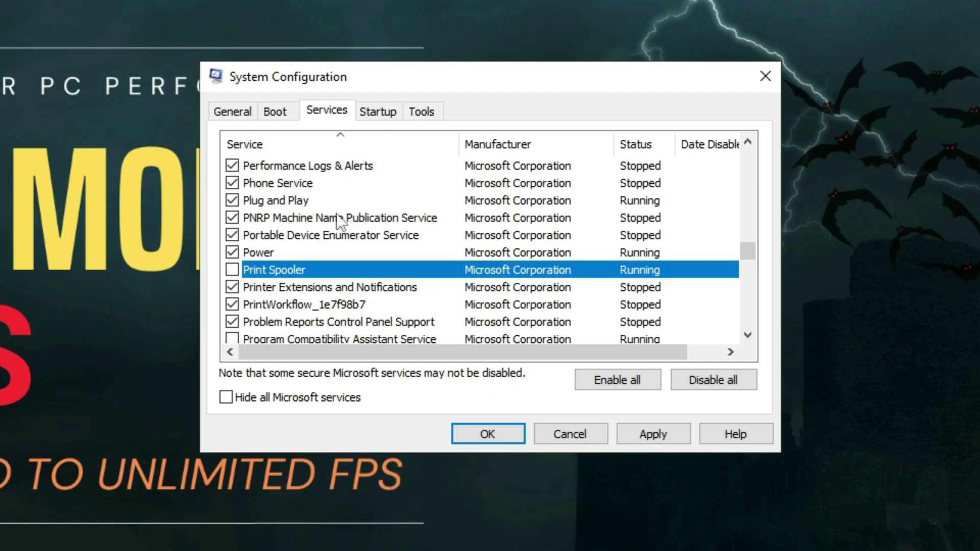
{"action": "scroll", "coordinate": [336, 213], "scroll_direction": "up", "scroll_amount": 1}
{"action": "scroll", "coordinate": [336, 213], "scroll_direction": "up", "scroll_amount": 2}
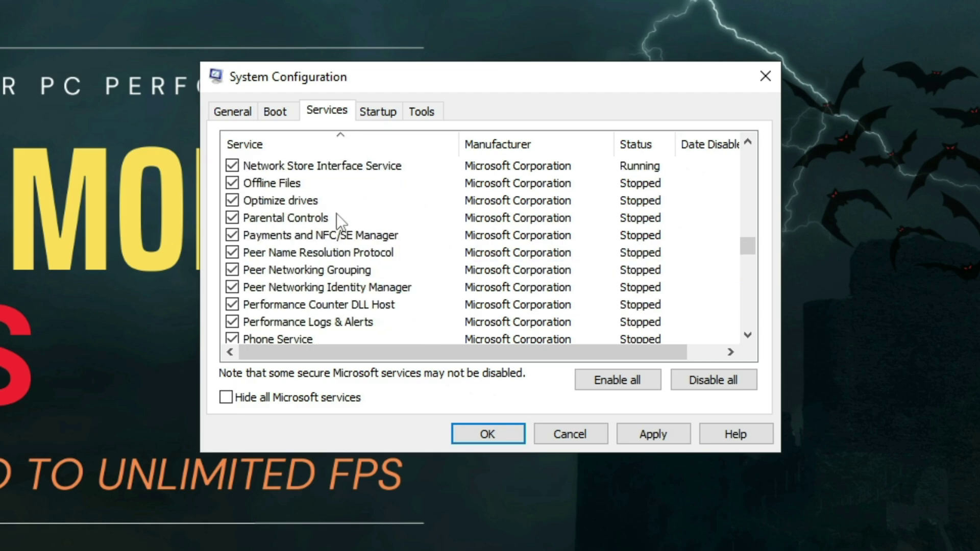
{"action": "left_click", "coordinate": [335, 217]}
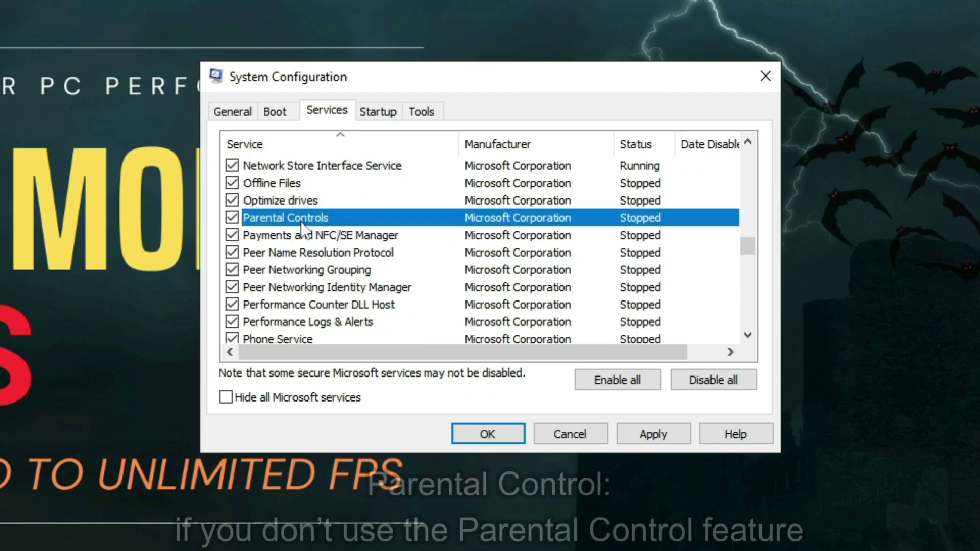
{"action": "left_click", "coordinate": [232, 217]}
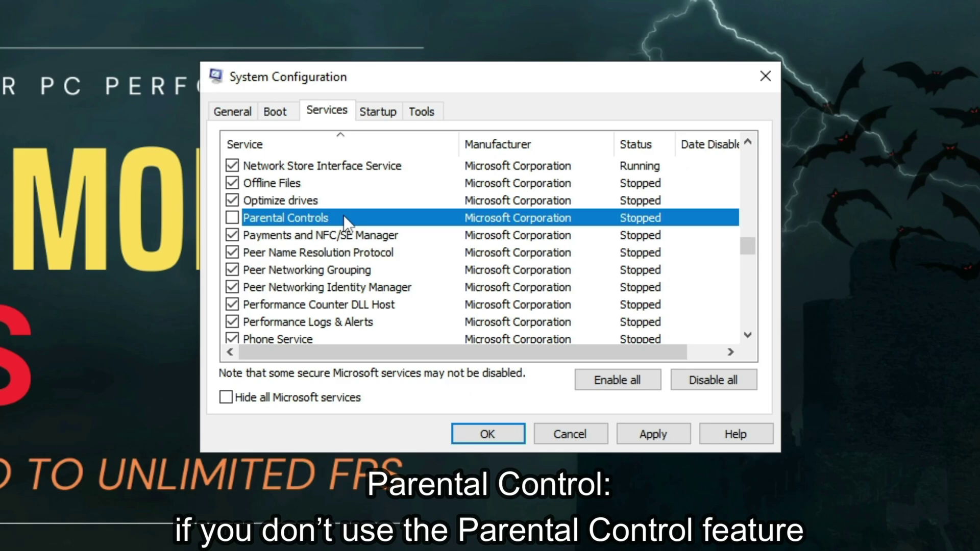
- Find the Secondary Logon service further down the services list and uncheck it
{"action": "scroll", "coordinate": [344, 215], "scroll_direction": "down", "scroll_amount": 1}
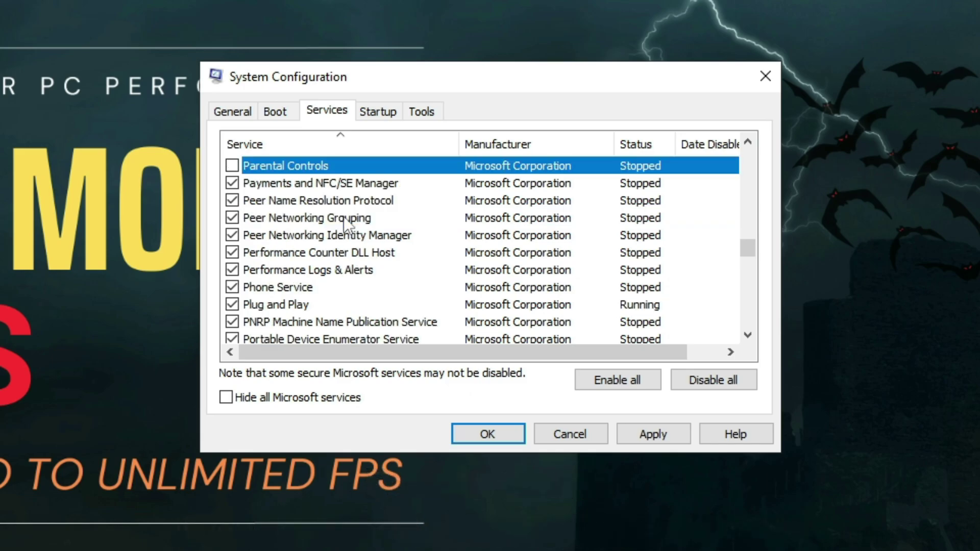
{"action": "scroll", "coordinate": [344, 216], "scroll_direction": "down", "scroll_amount": 4}
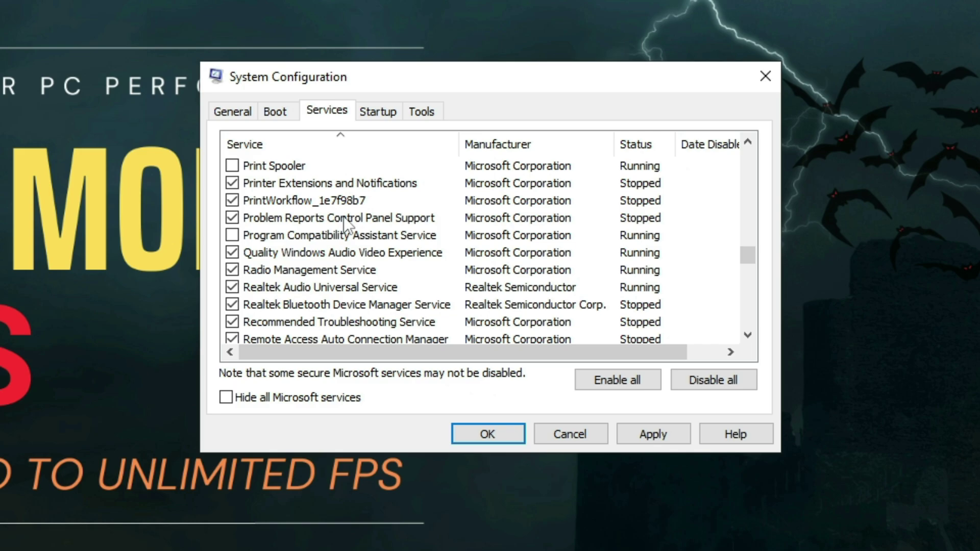
{"action": "scroll", "coordinate": [344, 217], "scroll_direction": "down", "scroll_amount": 1}
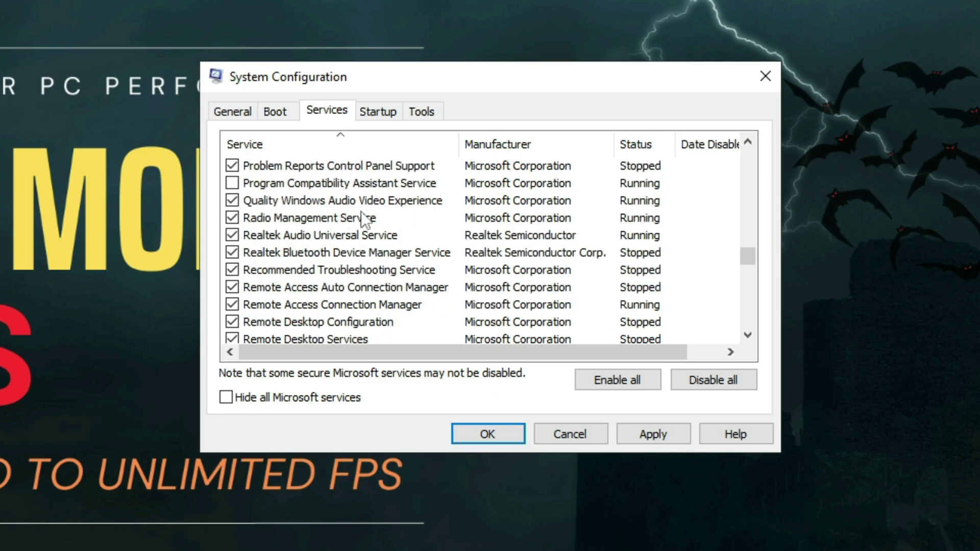
{"action": "scroll", "coordinate": [363, 219], "scroll_direction": "down", "scroll_amount": 1}
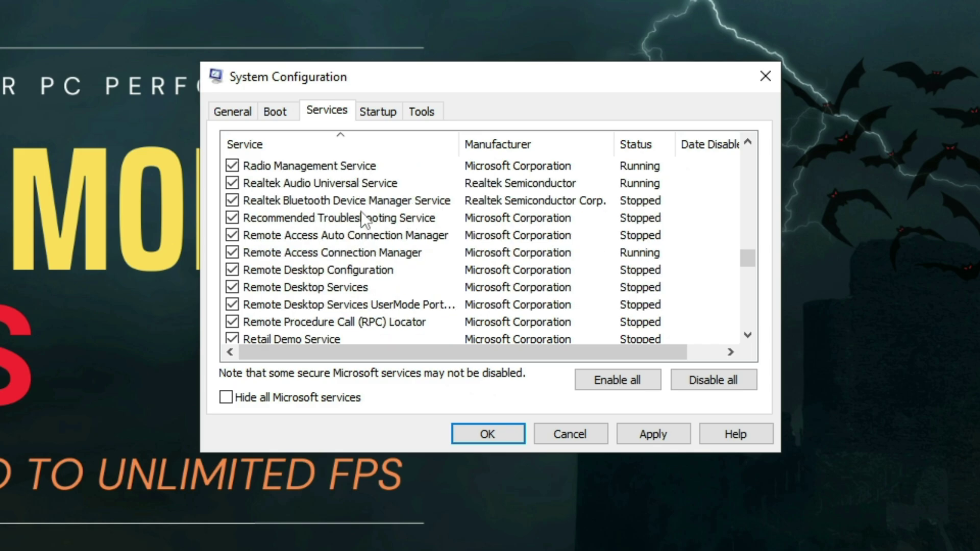
{"action": "scroll", "coordinate": [361, 217], "scroll_direction": "down", "scroll_amount": 2}
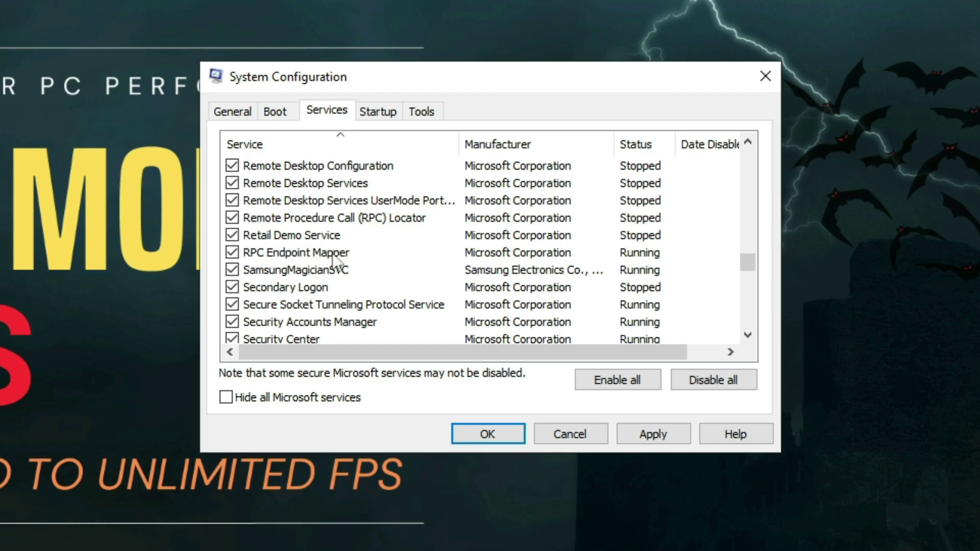
{"action": "left_click", "coordinate": [326, 289]}
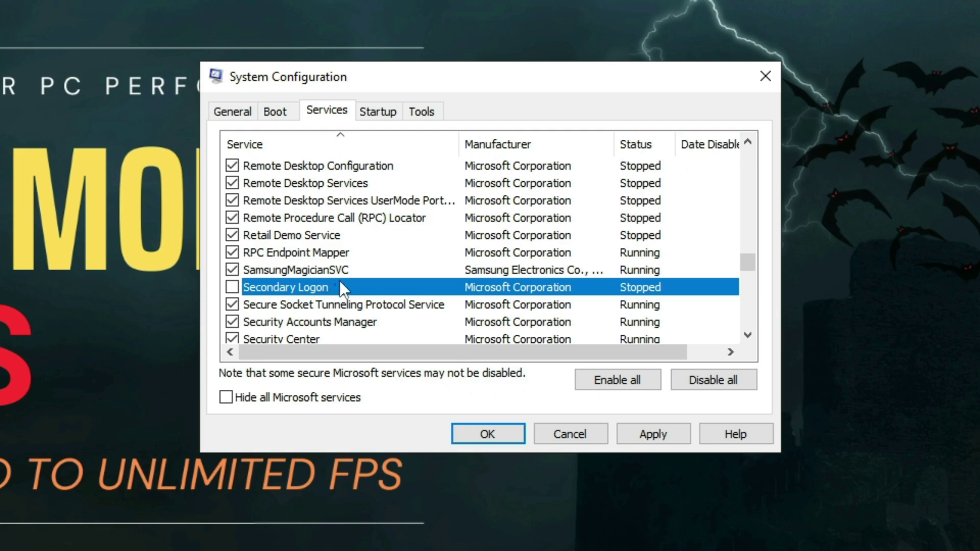
- Find the TCP/IP NetBIOS Helper service further down the services list and uncheck it
{"action": "scroll", "coordinate": [339, 282], "scroll_direction": "down", "scroll_amount": 1}
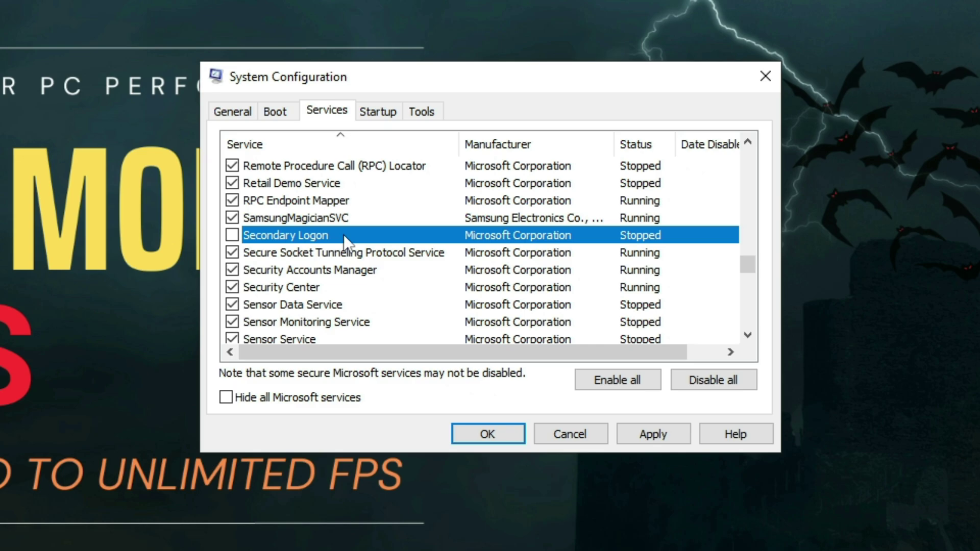
{"action": "scroll", "coordinate": [375, 235], "scroll_direction": "down", "scroll_amount": 1}
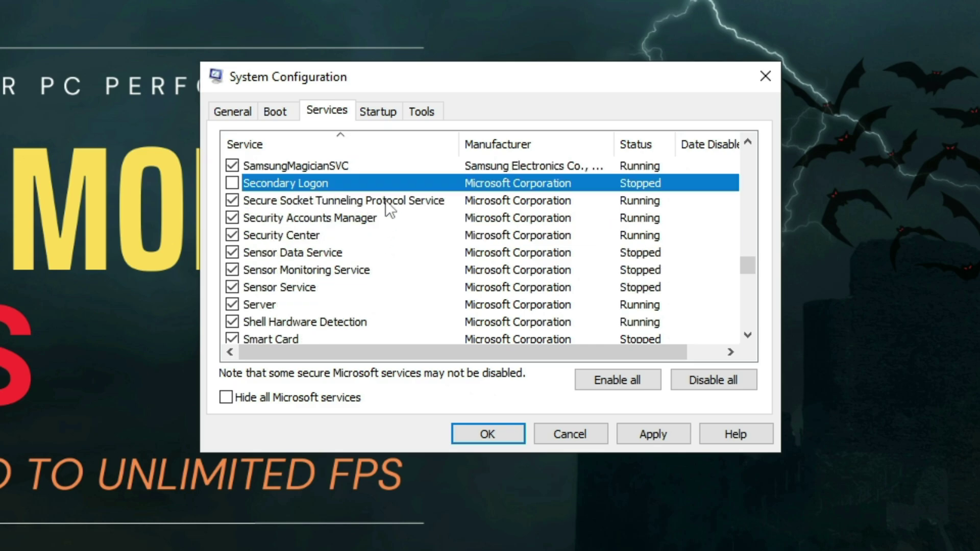
{"action": "scroll", "coordinate": [385, 200], "scroll_direction": "down", "scroll_amount": 7}
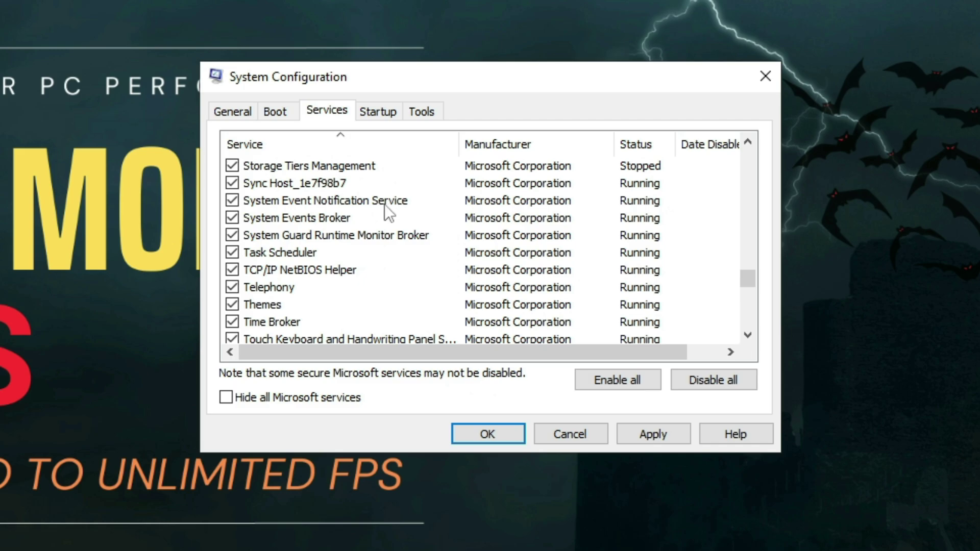
{"action": "left_click", "coordinate": [322, 270]}
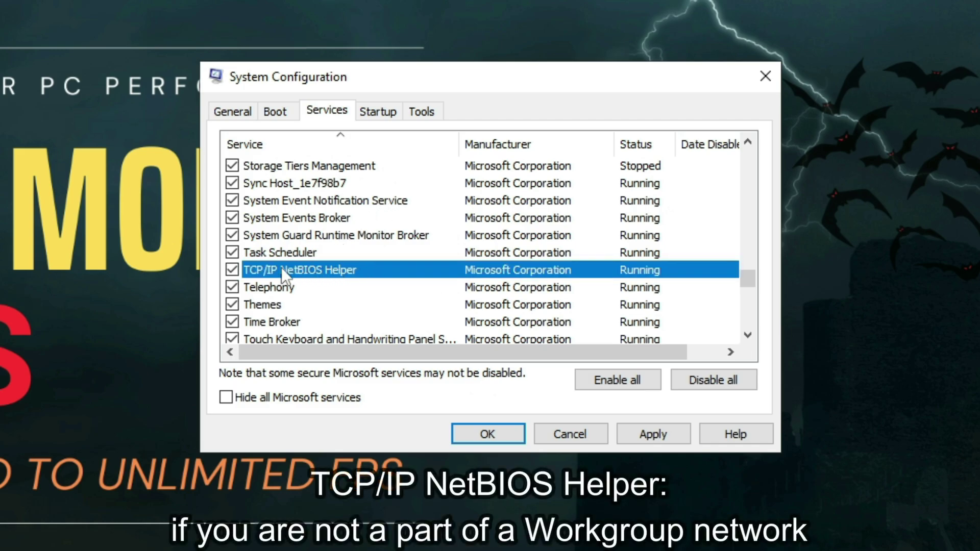
{"action": "left_click", "coordinate": [232, 269]}
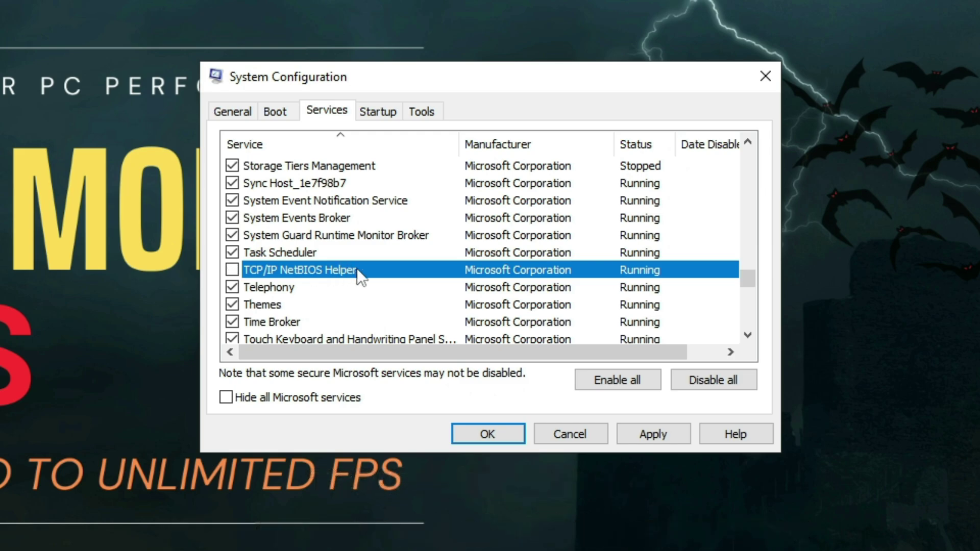
- Find Windows Error Reporting Service in the services list and uncheck it
{"action": "scroll", "coordinate": [357, 269], "scroll_direction": "down", "scroll_amount": 5}
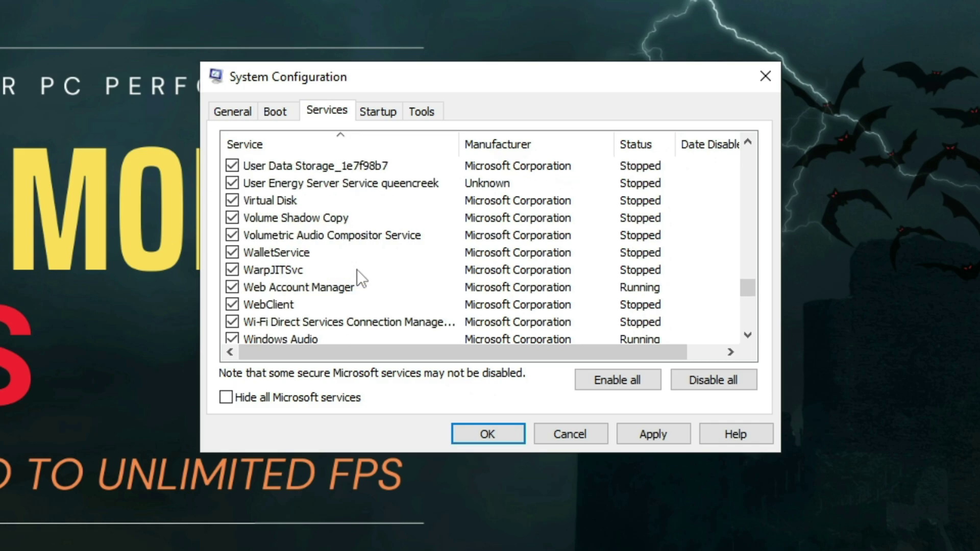
{"action": "scroll", "coordinate": [356, 269], "scroll_direction": "down", "scroll_amount": 2}
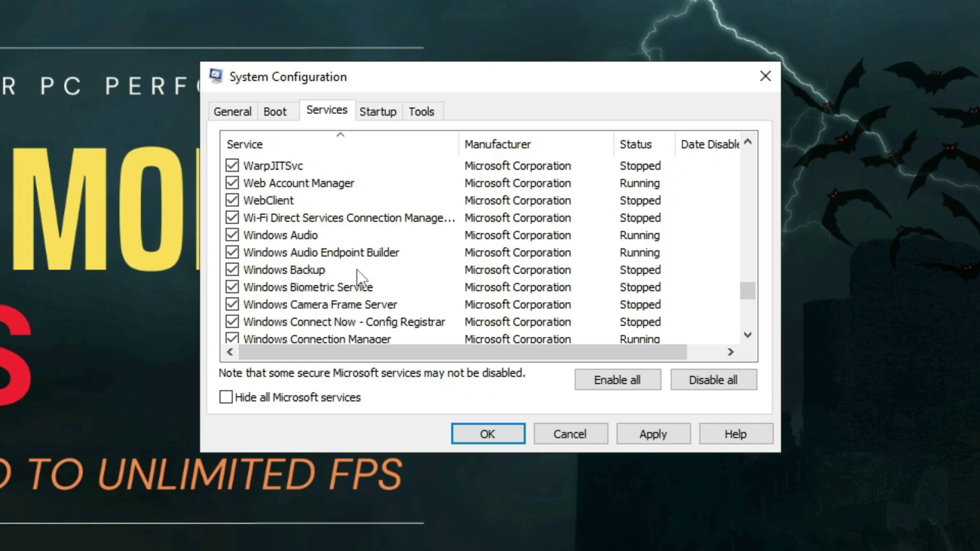
{"action": "scroll", "coordinate": [357, 270], "scroll_direction": "down", "scroll_amount": 1}
{"action": "scroll", "coordinate": [356, 269], "scroll_direction": "down", "scroll_amount": 1}
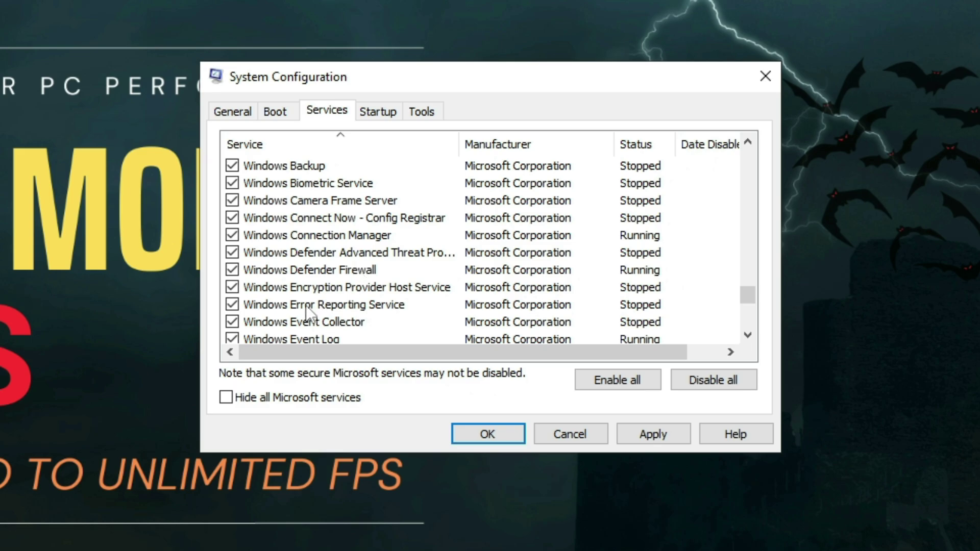
{"action": "left_click", "coordinate": [330, 303]}
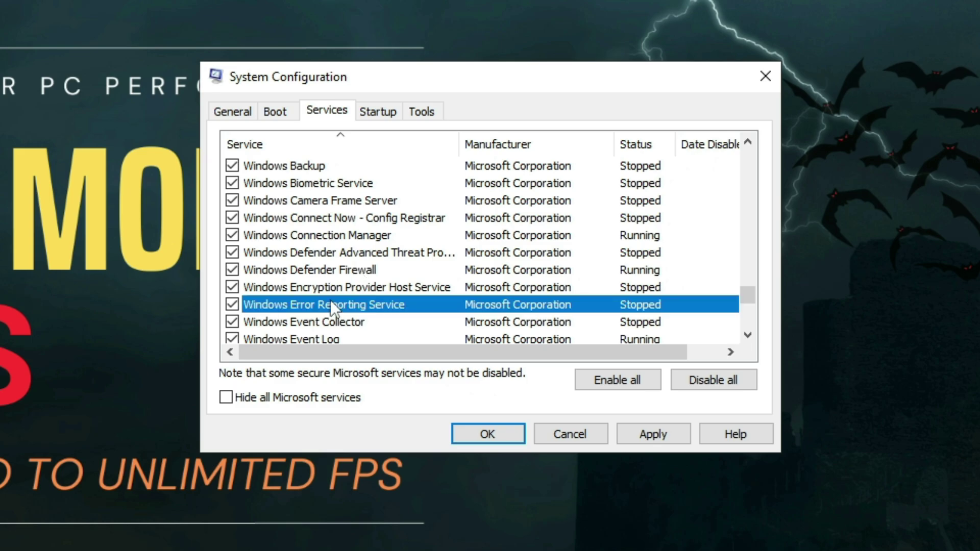
{"action": "left_click", "coordinate": [234, 305]}
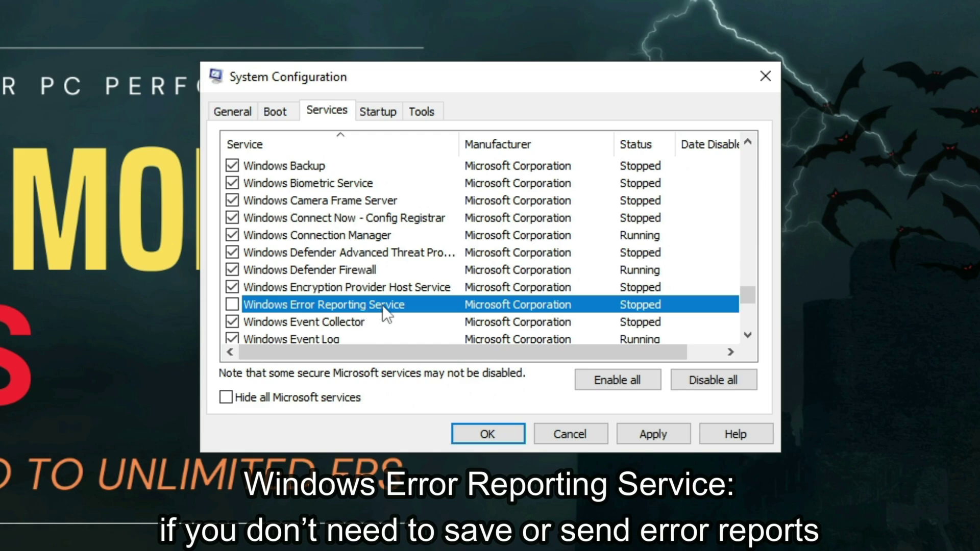
- Select the Windows Image Acquisition (WIA) service and uncheck it to disable it
{"action": "scroll", "coordinate": [382, 305], "scroll_direction": "down", "scroll_amount": 1}
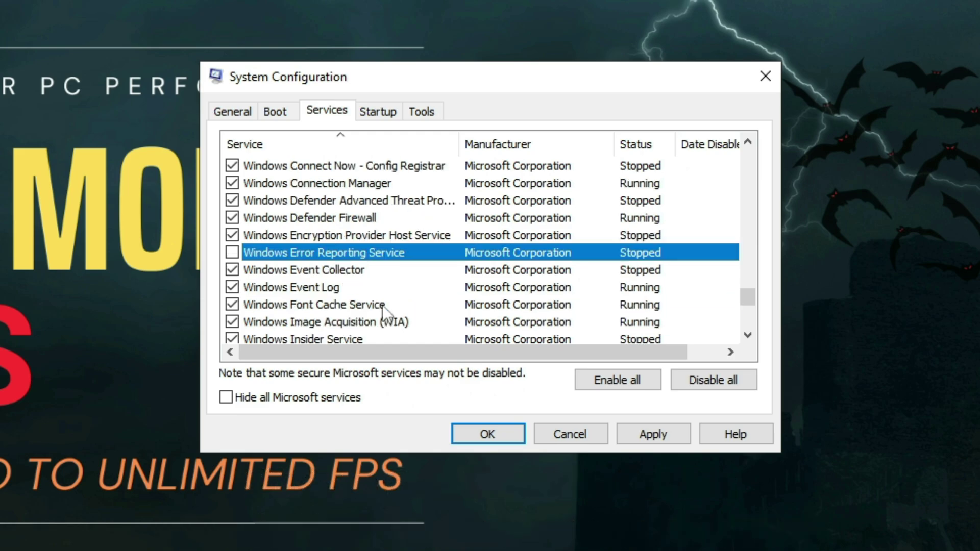
{"action": "left_click", "coordinate": [338, 320]}
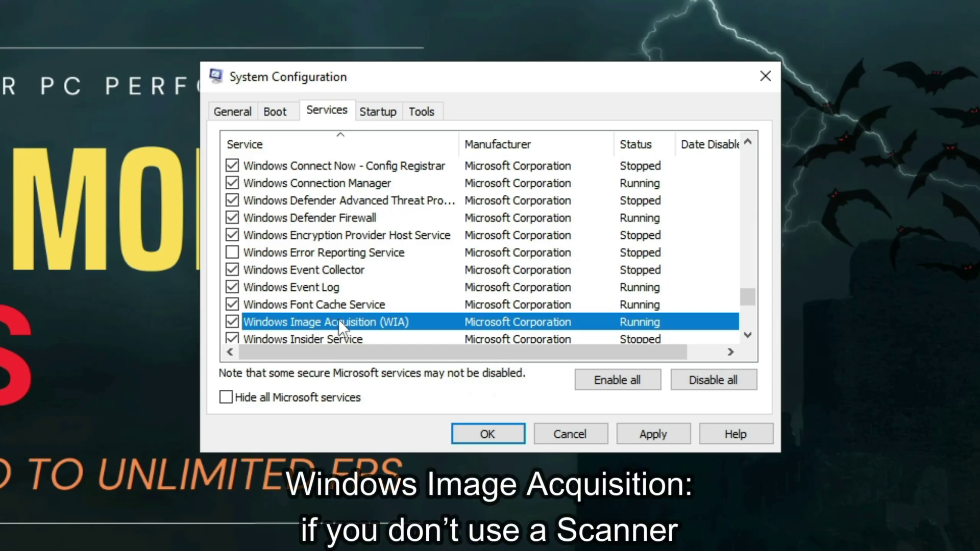
{"action": "scroll", "coordinate": [339, 320], "scroll_direction": "down", "scroll_amount": 1}
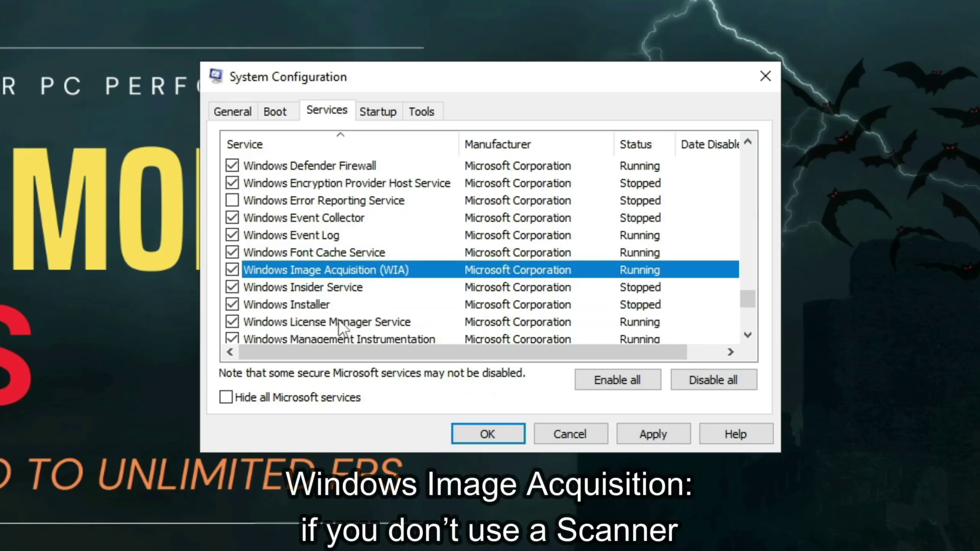
{"action": "left_click", "coordinate": [232, 272]}
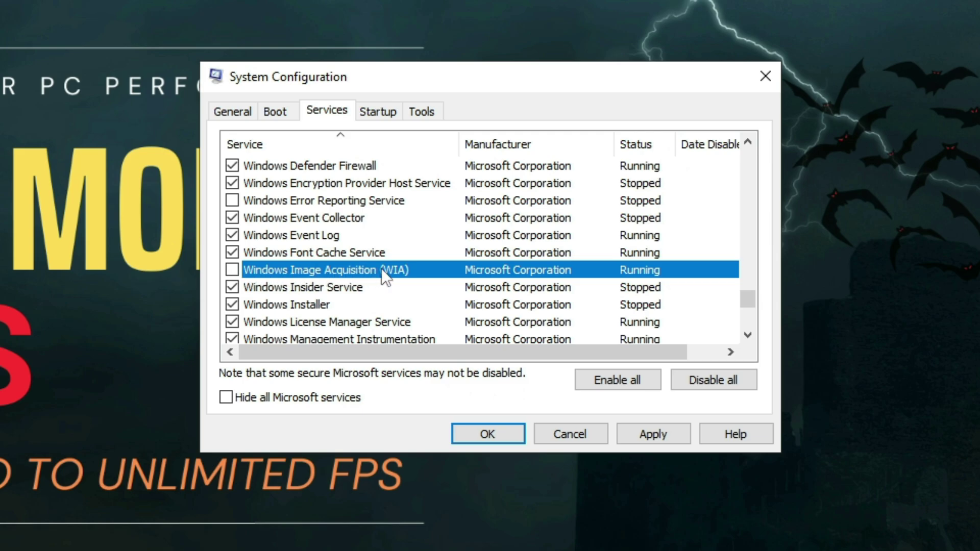
- Go back to the Windows Camera Frame Server service in the list and select it
{"action": "scroll", "coordinate": [382, 270], "scroll_direction": "down", "scroll_amount": 1}
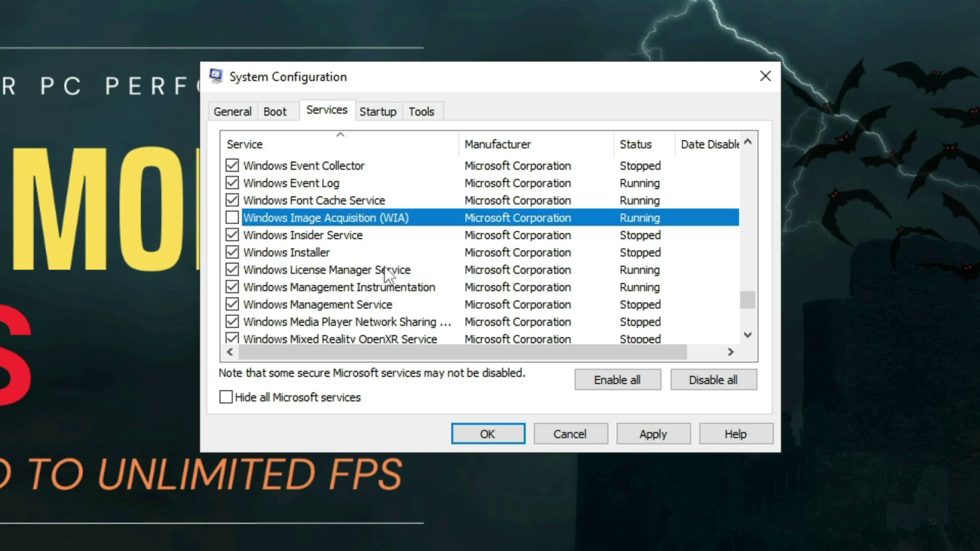
{"action": "scroll", "coordinate": [386, 267], "scroll_direction": "up", "scroll_amount": 3}
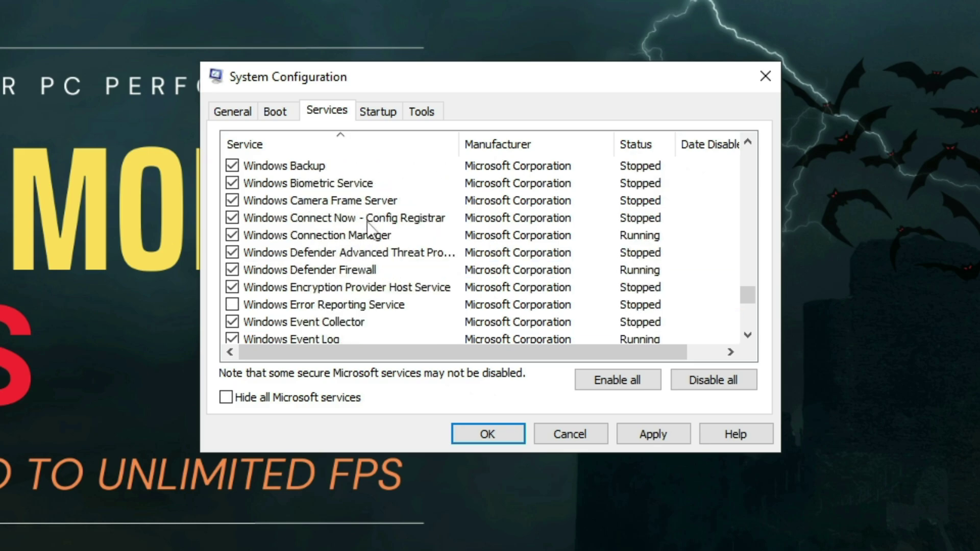
{"action": "left_click", "coordinate": [358, 206]}
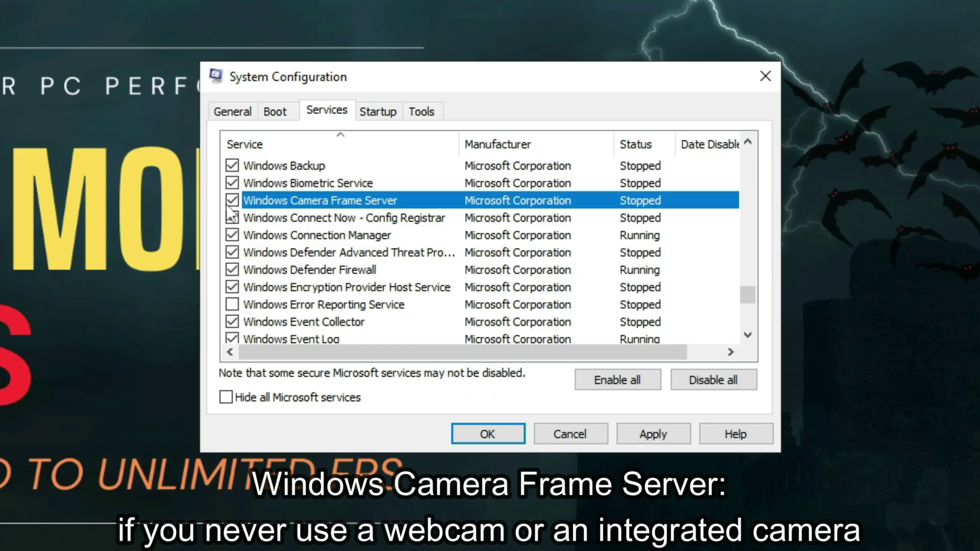
- Uncheck the Windows Insider Service and apply the service changes, closing System Configuration
{"action": "scroll", "coordinate": [333, 216], "scroll_direction": "down", "scroll_amount": 1}
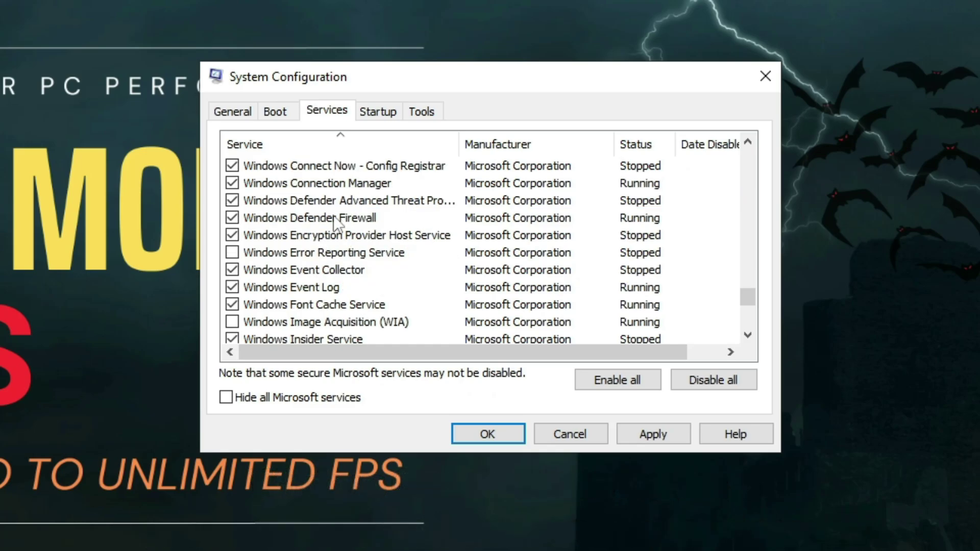
{"action": "scroll", "coordinate": [336, 215], "scroll_direction": "down", "scroll_amount": 11}
{"action": "scroll", "coordinate": [336, 215], "scroll_direction": "up", "scroll_amount": 4}
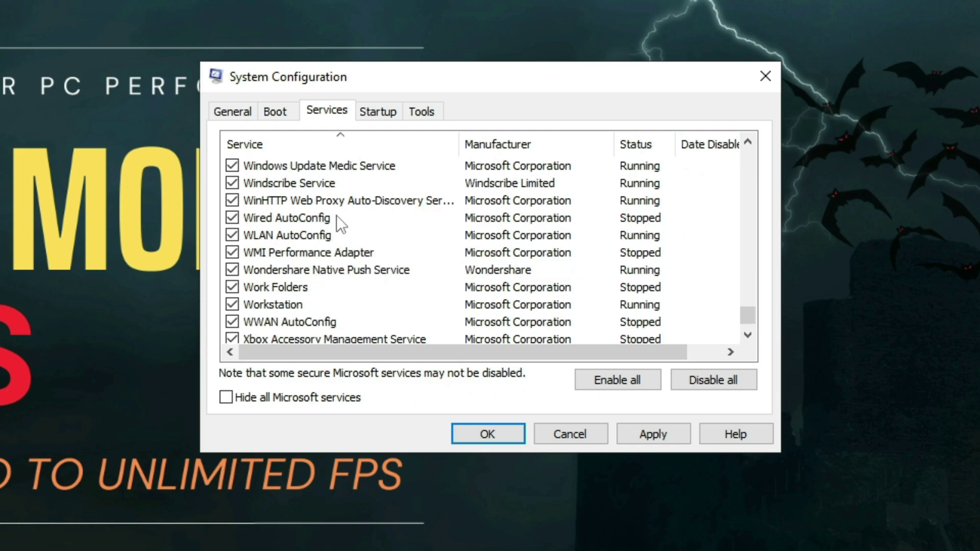
{"action": "scroll", "coordinate": [336, 215], "scroll_direction": "up", "scroll_amount": 5}
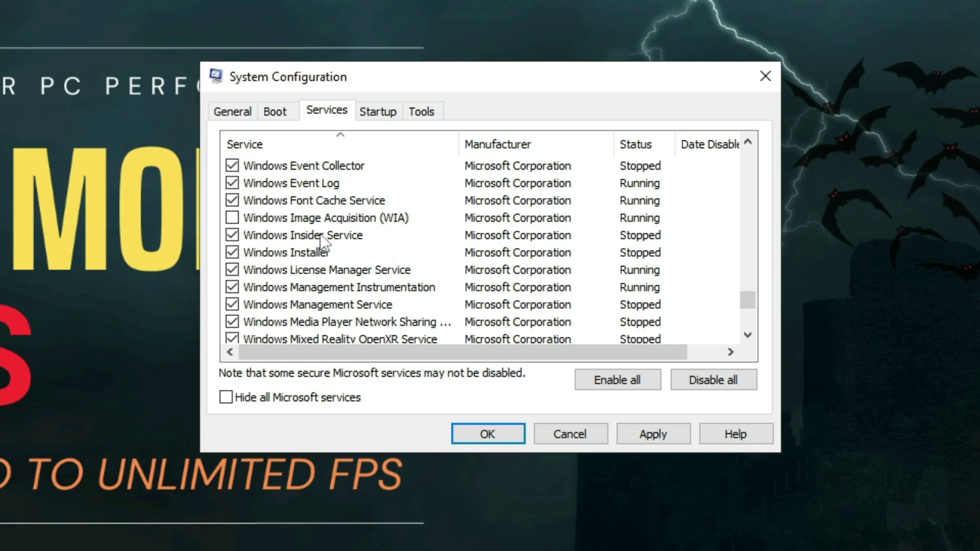
{"action": "left_click", "coordinate": [315, 235]}
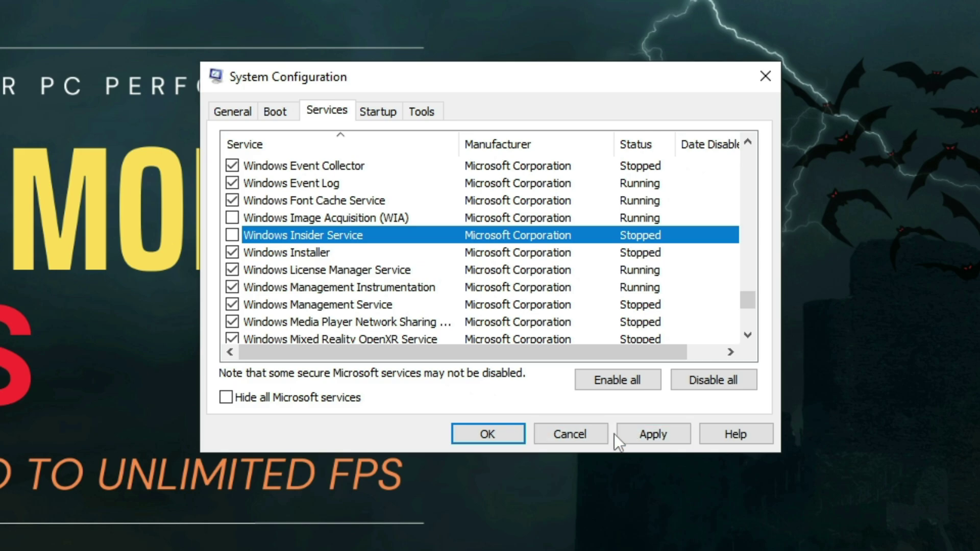
{"action": "left_click", "coordinate": [635, 435]}
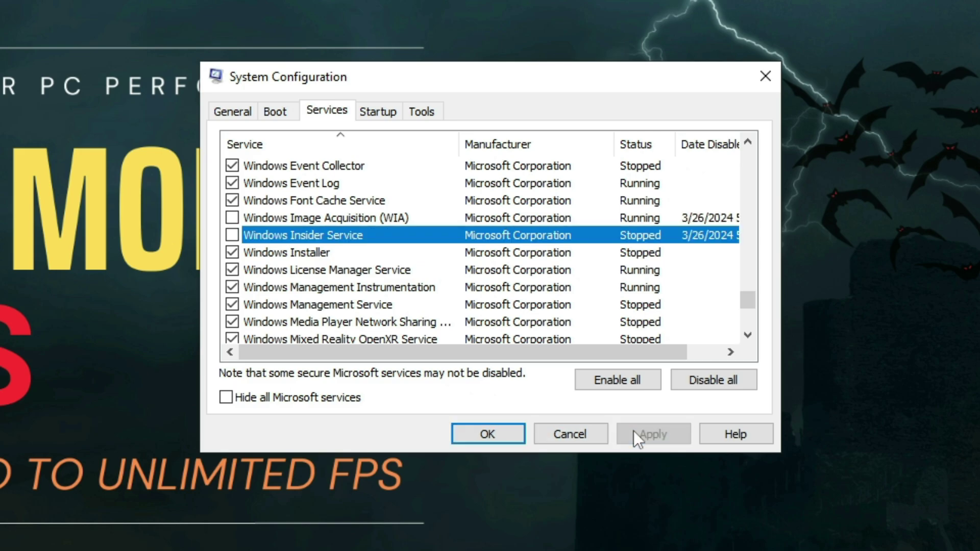
{"action": "left_click", "coordinate": [491, 426]}
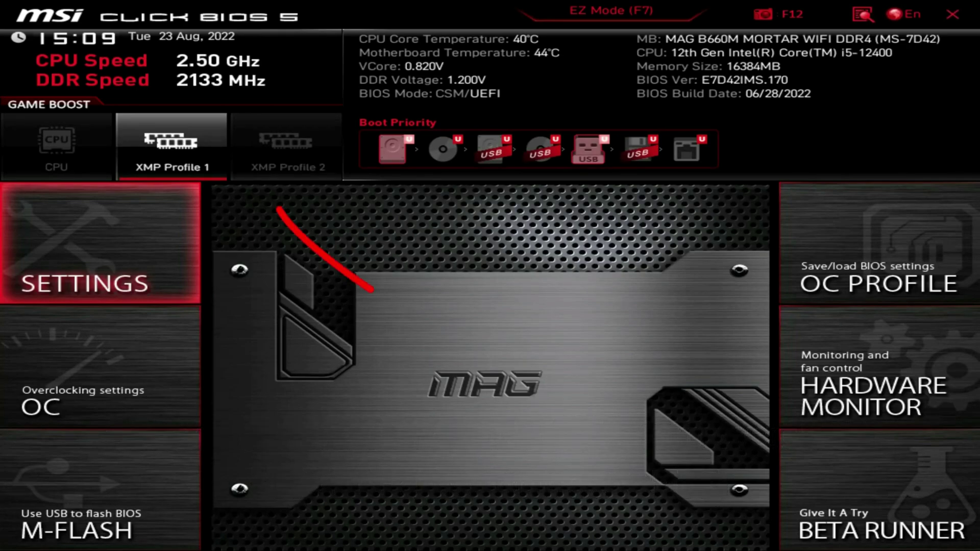
- In MSI Click BIOS 5, enable XMP Profile 1 for the memory
{"action": "left_click", "coordinate": [171, 148]}
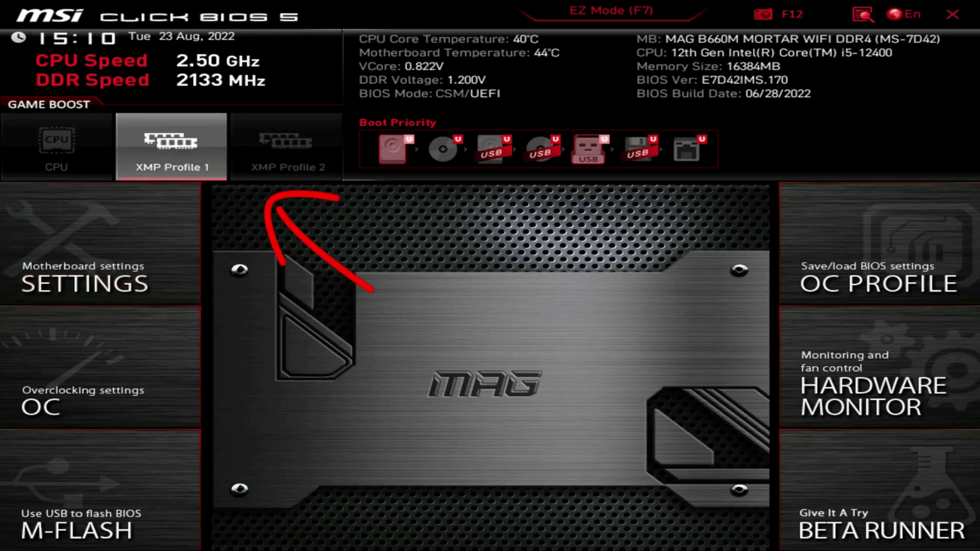
{"action": "key", "text": "Return"}
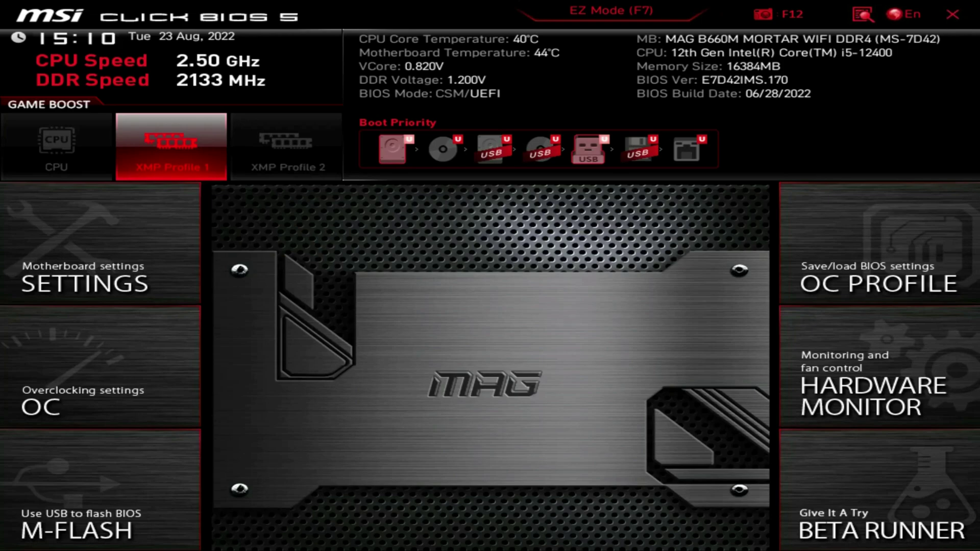
- Open the Save & Exit settings and choose Save Changes and Reboot
{"action": "key", "text": "Down"}
{"action": "key", "text": "Return"}
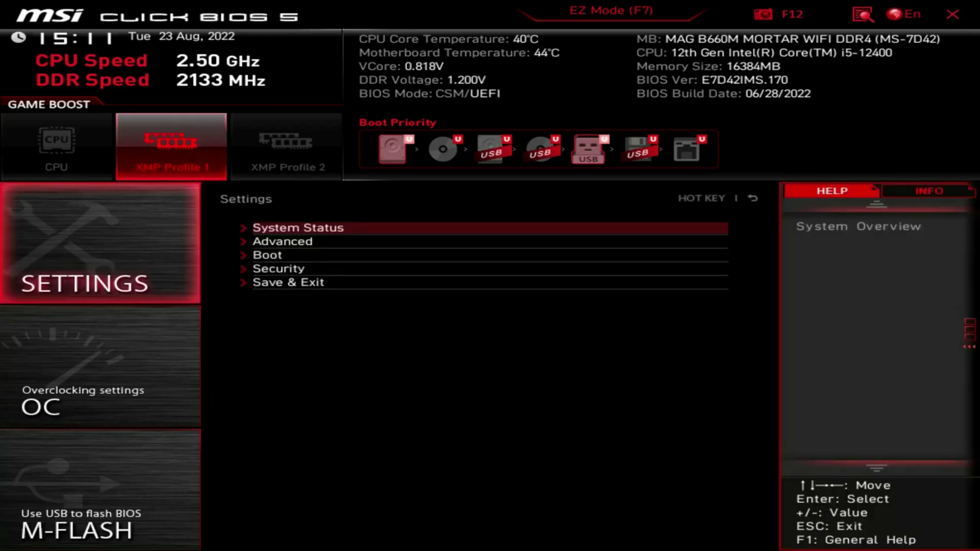
{"action": "key", "text": "Down"}
{"action": "key", "text": "Down"}
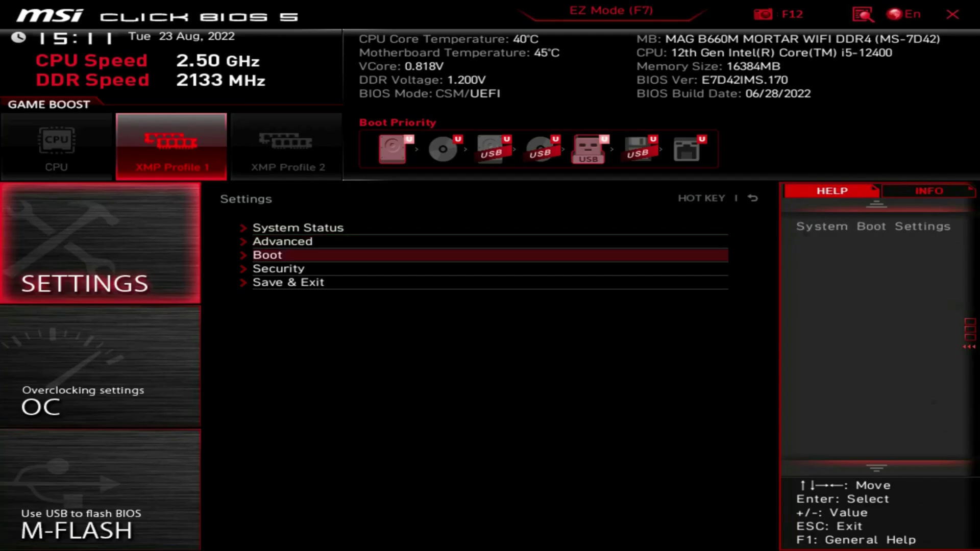
{"action": "key", "text": "Down"}
{"action": "key", "text": "Down"}
{"action": "key", "text": "Return"}
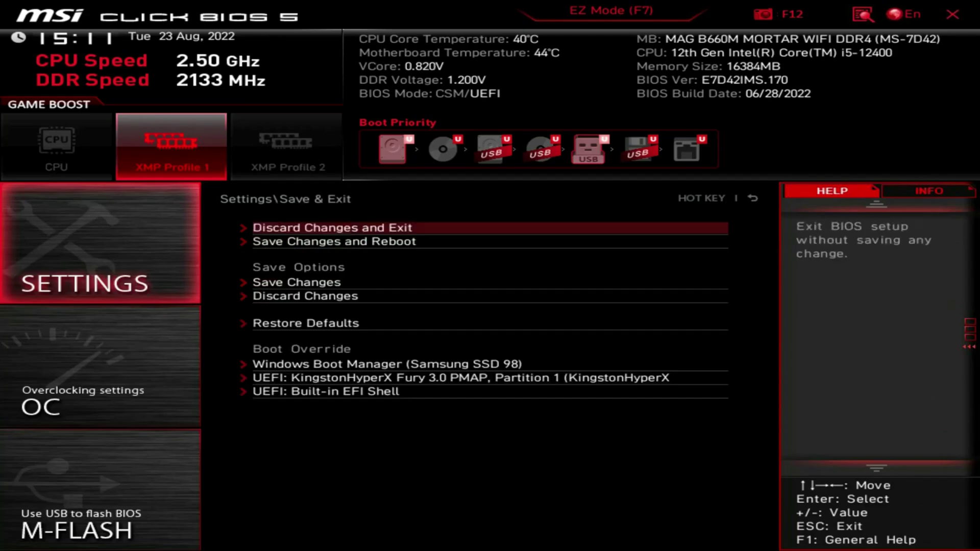
{"action": "key", "text": "Down"}
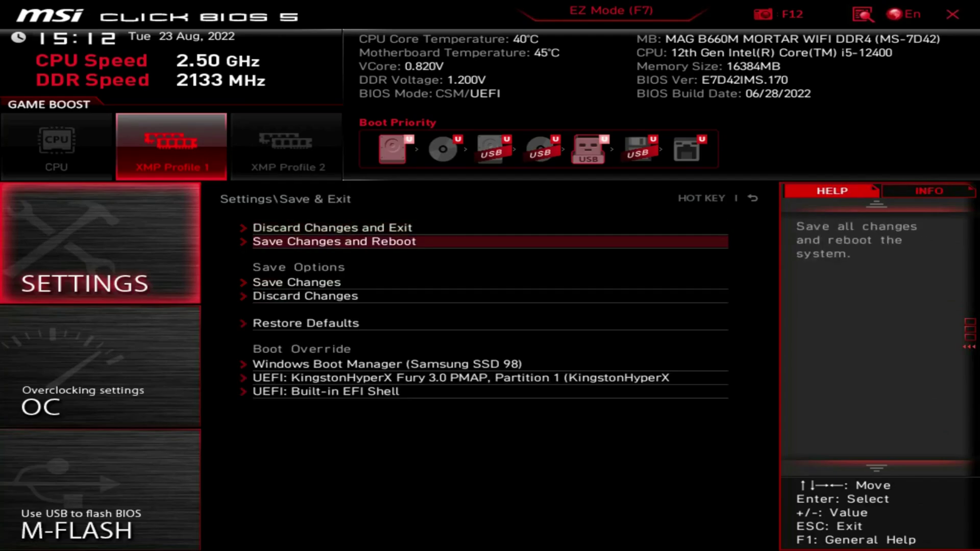
{"action": "key", "text": "Return"}
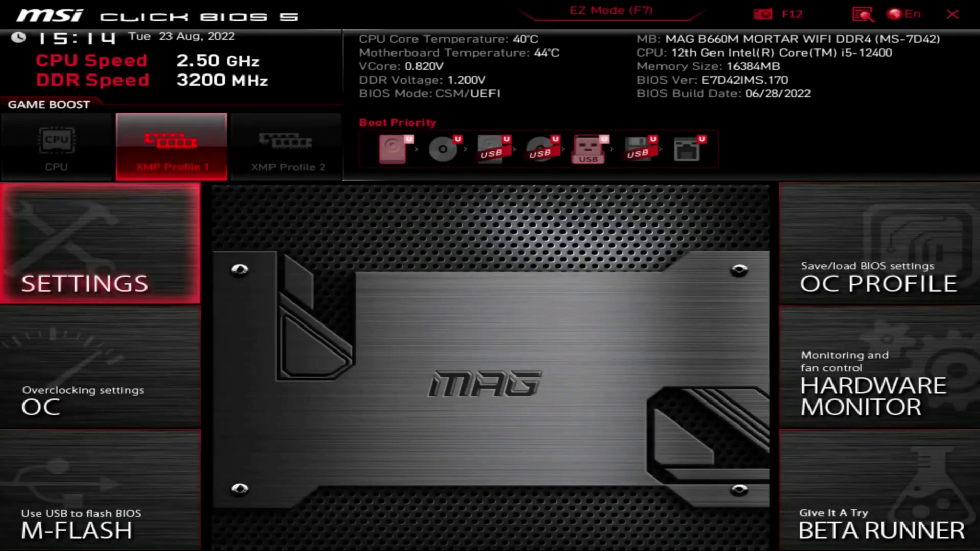
- Open the overclocking (OC) settings to check the Extreme Memory Profile (XMP) state
{"action": "left_click", "coordinate": [100, 367]}
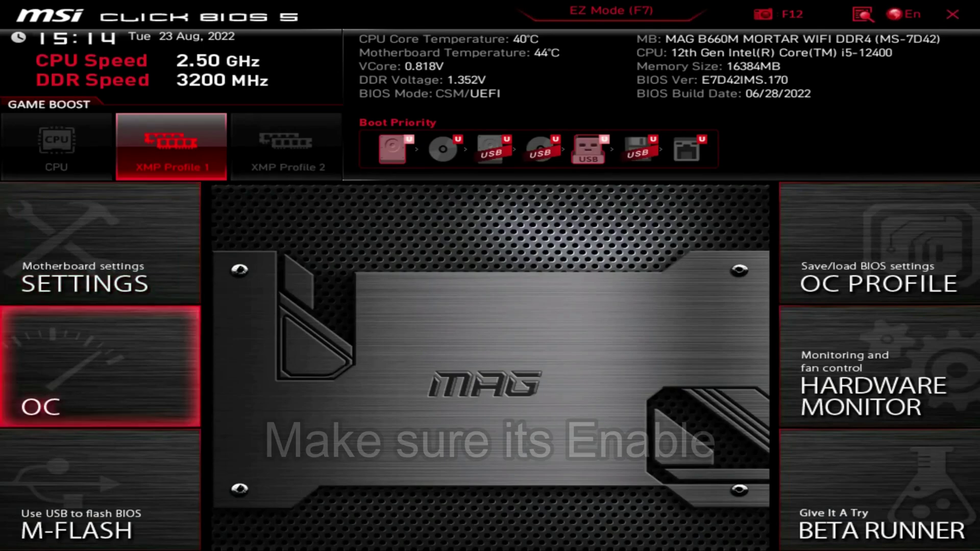
{"action": "left_click", "coordinate": [100, 367]}
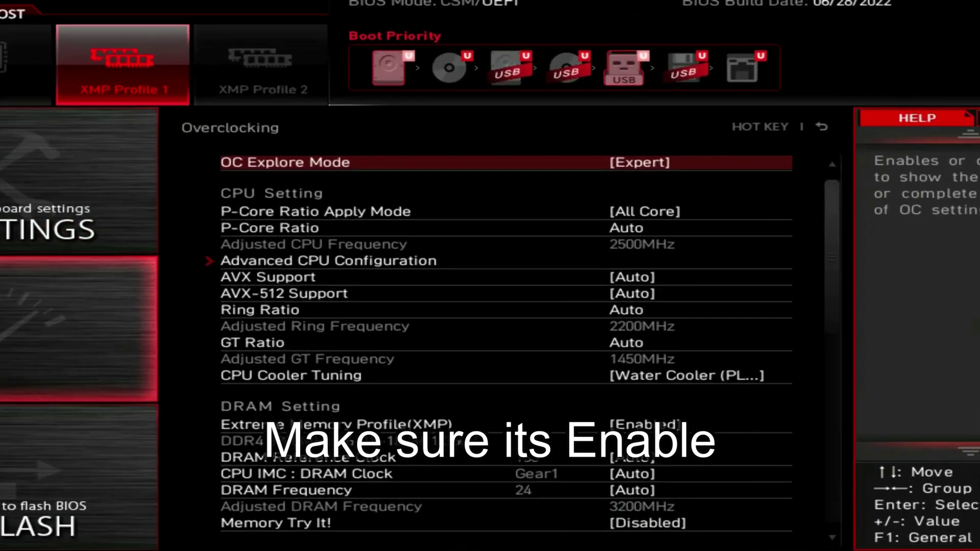